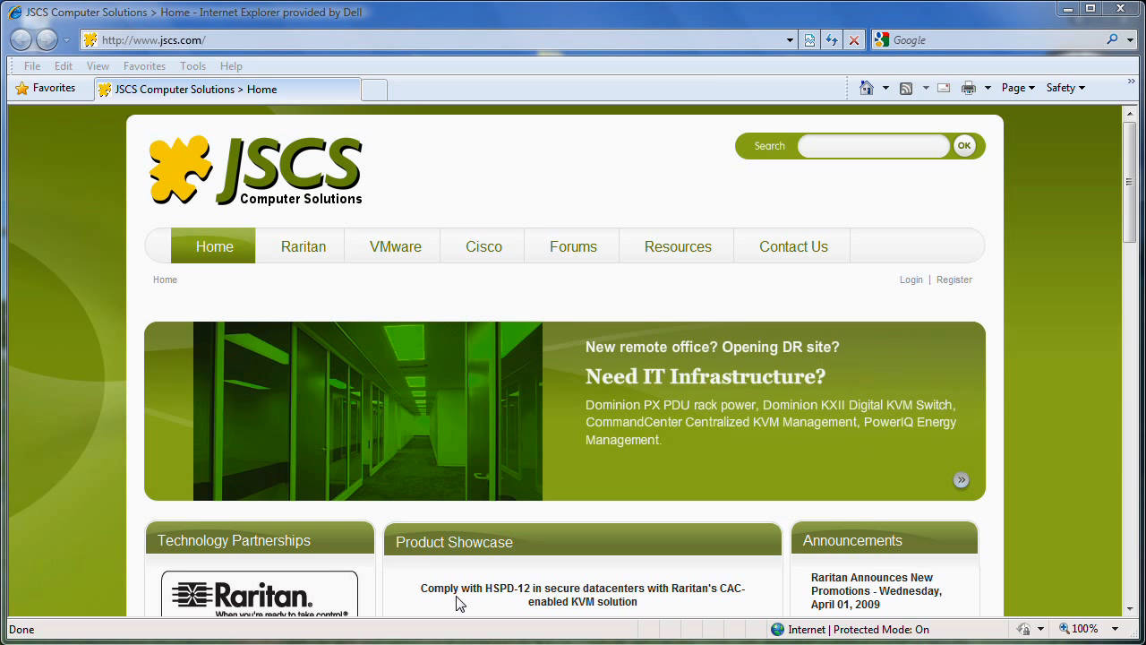
Open the Raritan Power Management page on the JSCS website
{"action": "mouse_move", "coordinate": [309, 255]}
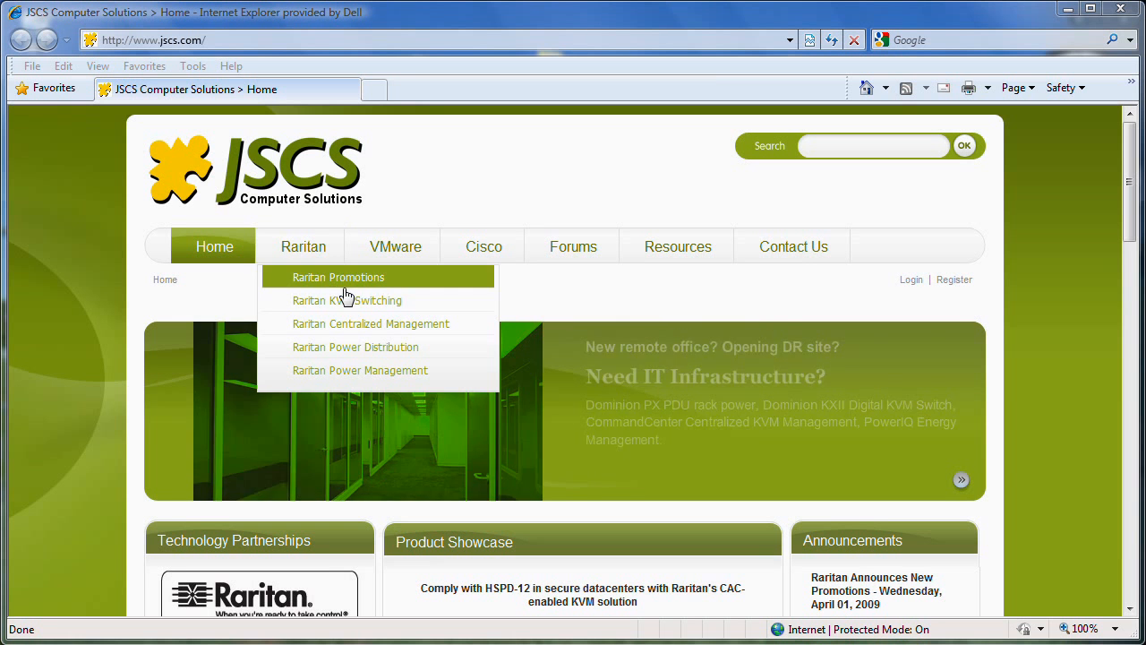
{"action": "left_click", "coordinate": [382, 369]}
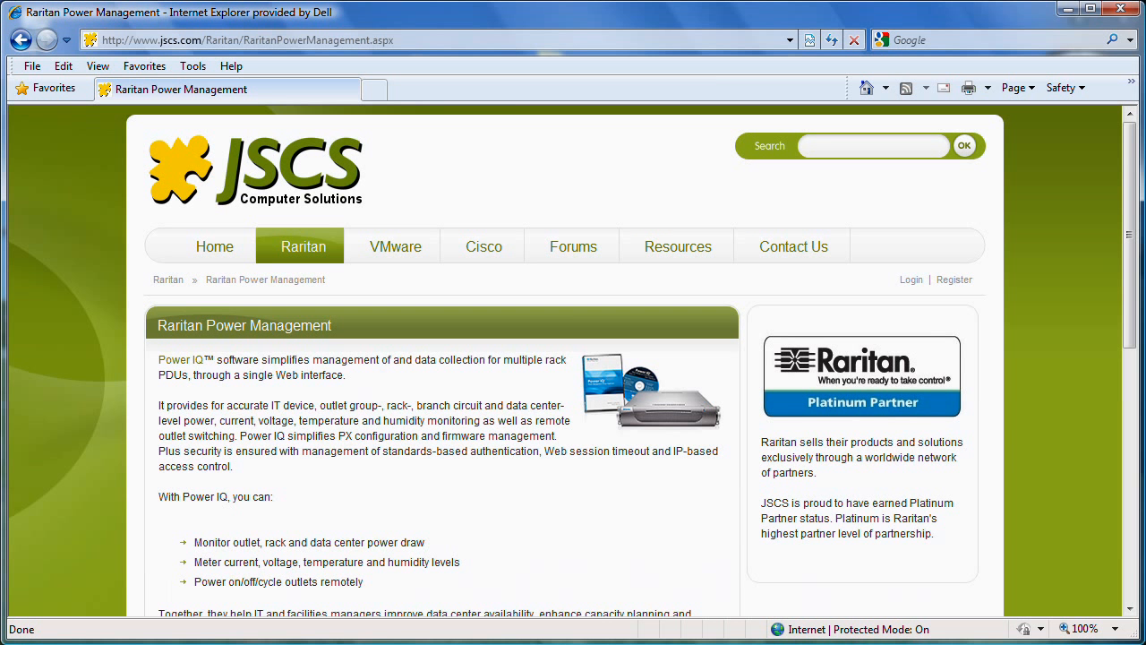
Switch to the blank browser window, go to 192.168.0.192 and continue past the certificate warning
{"action": "left_click", "coordinate": [172, 643]}
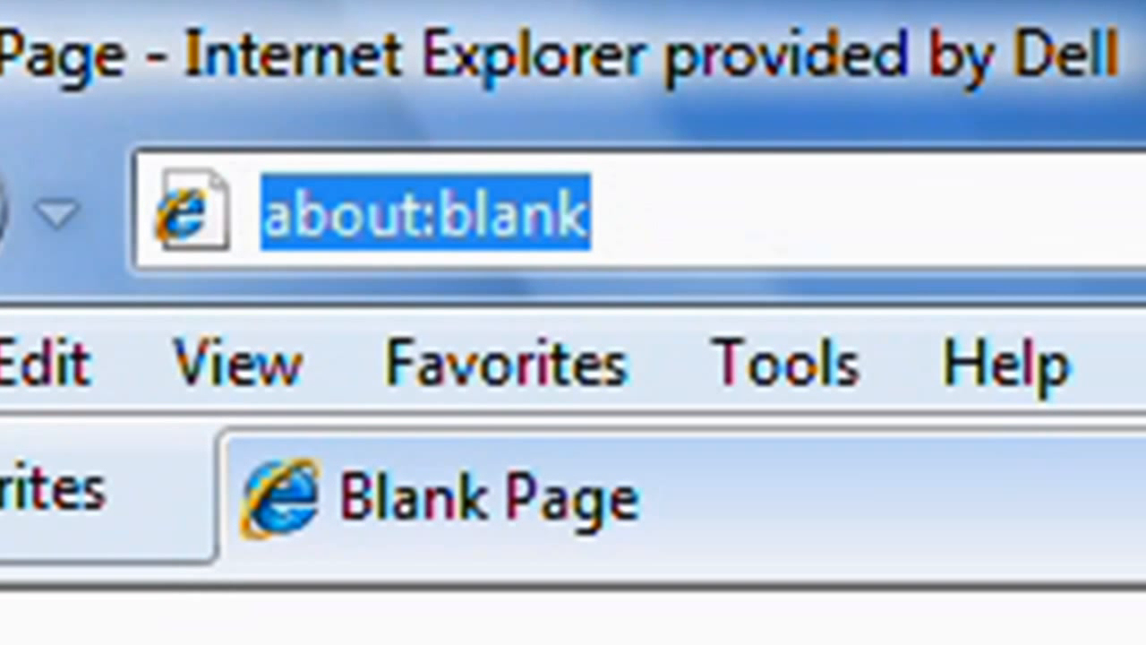
{"action": "type", "text": "192.168.0.192"}
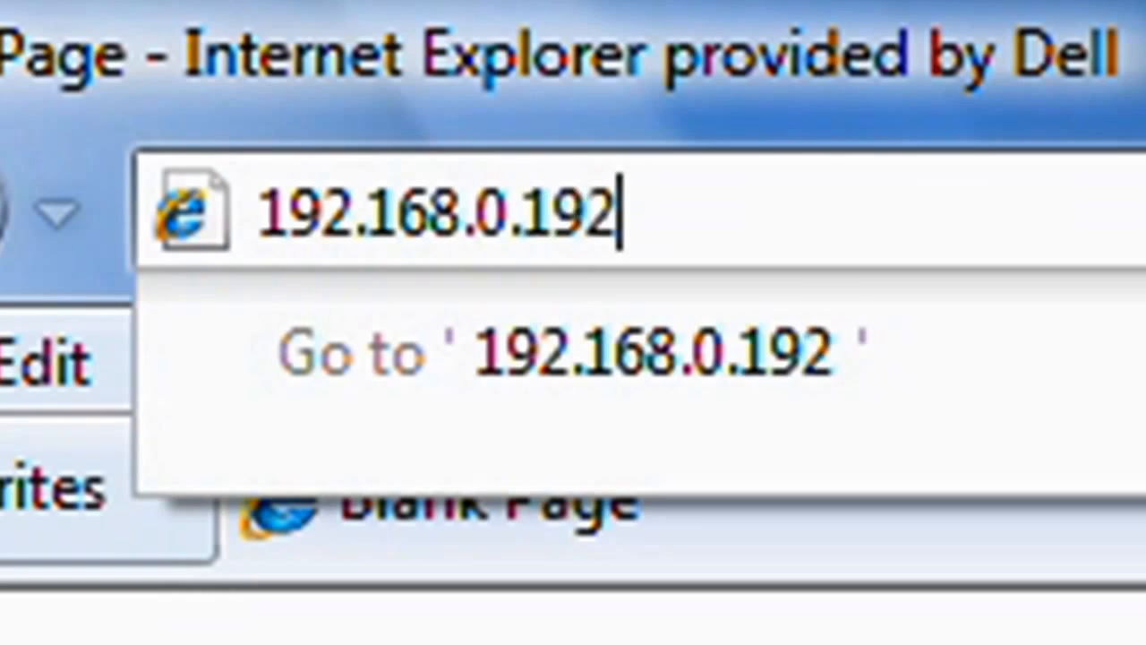
{"action": "key", "text": "Return"}
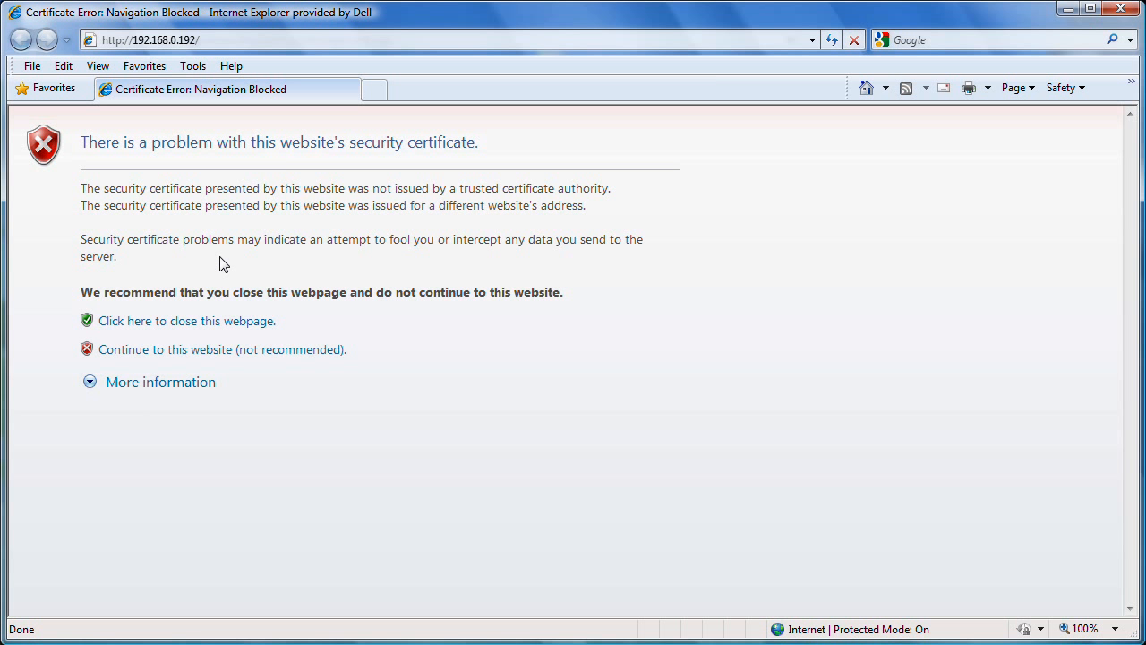
{"action": "left_click", "coordinate": [186, 352]}
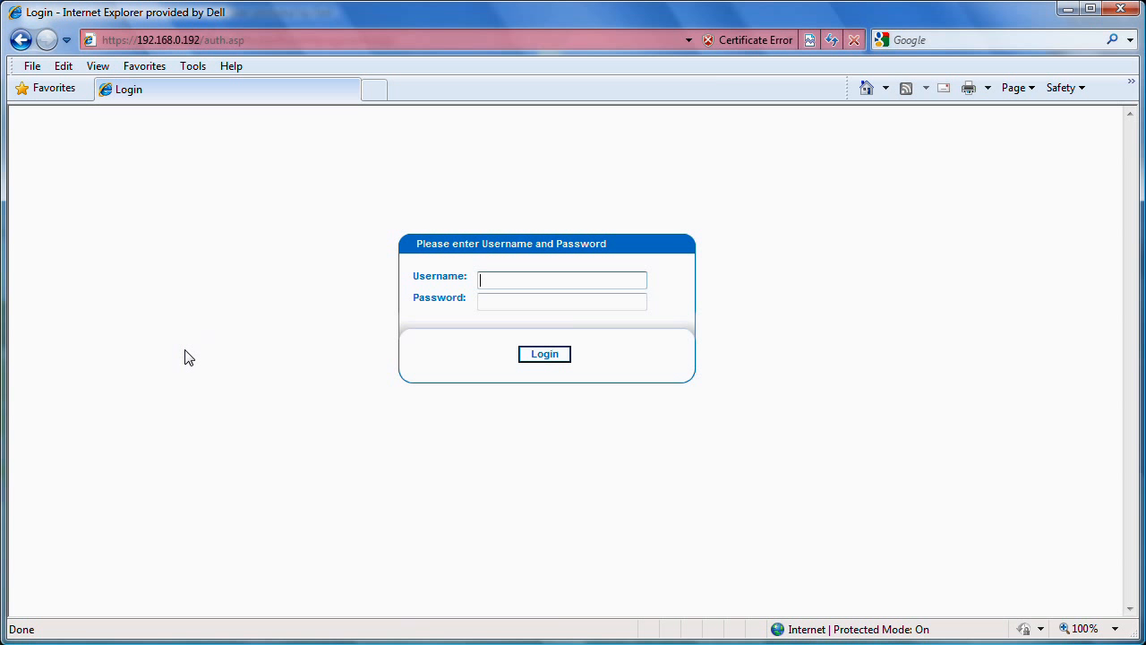
Log in to the PDU as admin with the account password
{"action": "type", "text": "admin"}
{"action": "key", "text": "Tab"}
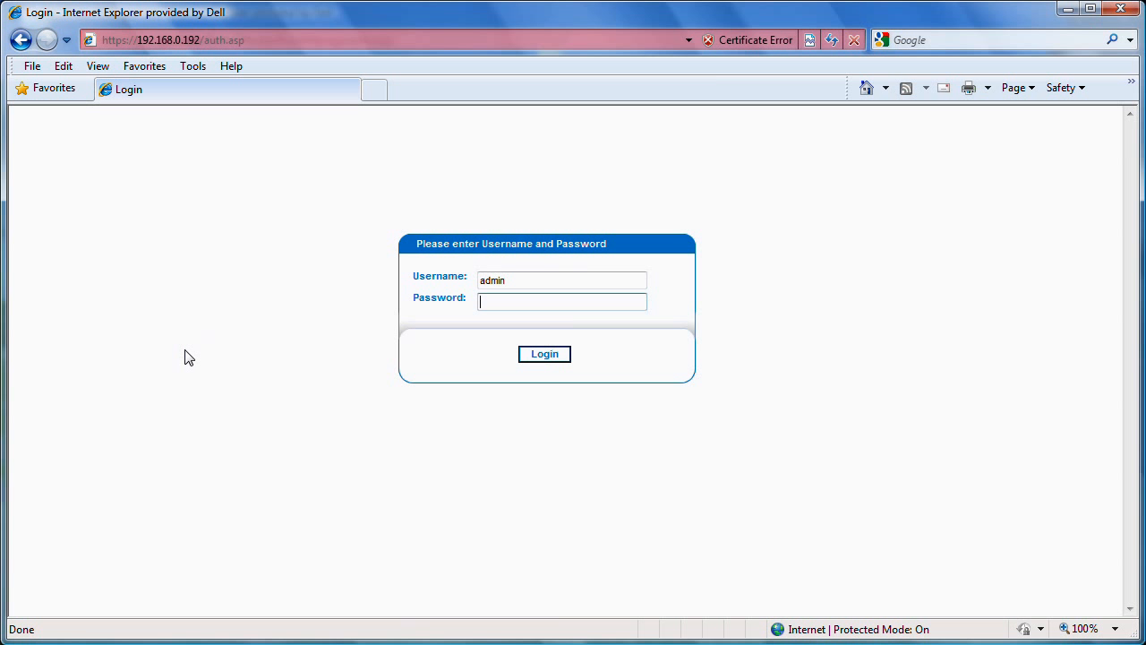
{"action": "type", "text": "•••••••"}
{"action": "key", "text": "Return"}
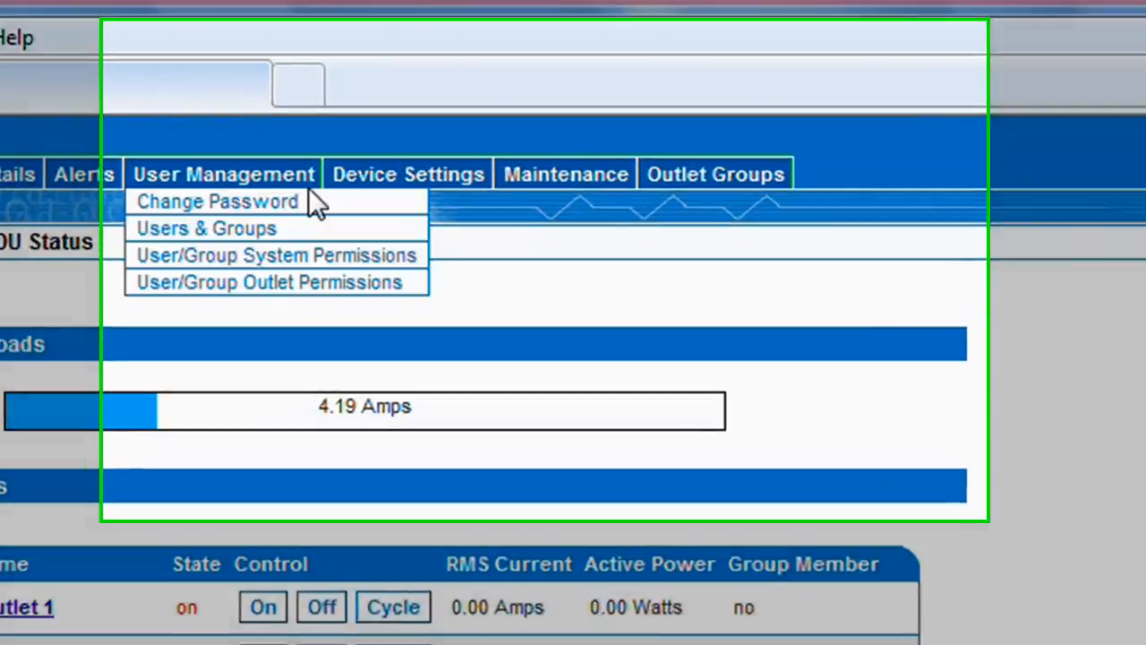
Open the PDU's network settings and set IP Auto Configuration to None
{"action": "mouse_move", "coordinate": [438, 141]}
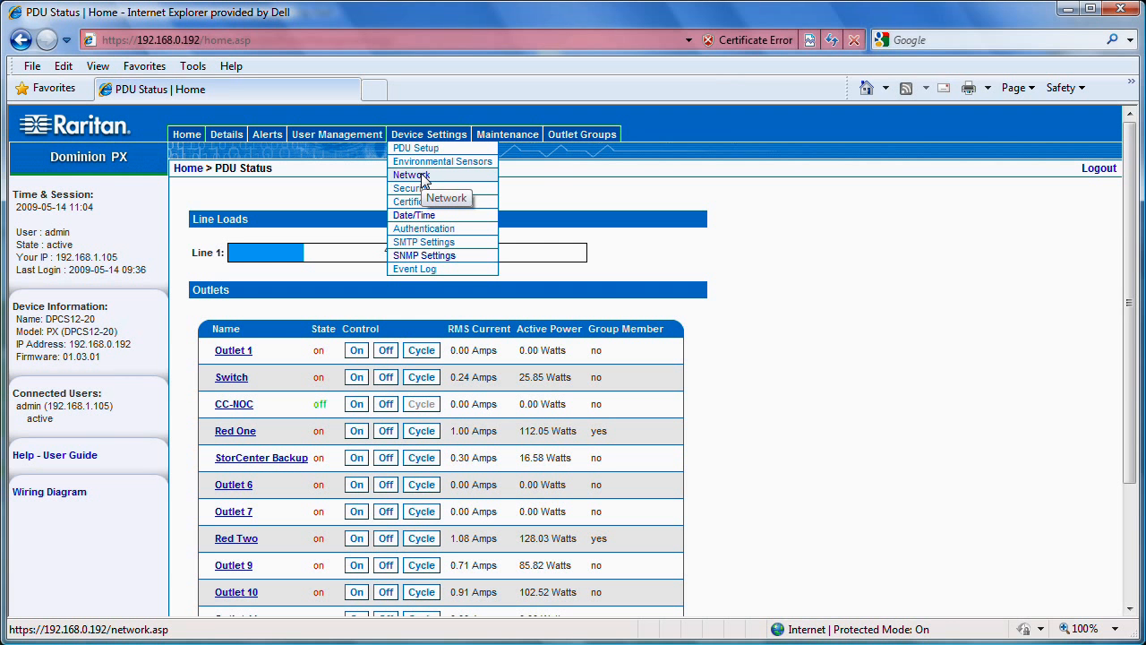
{"action": "left_click", "coordinate": [422, 177]}
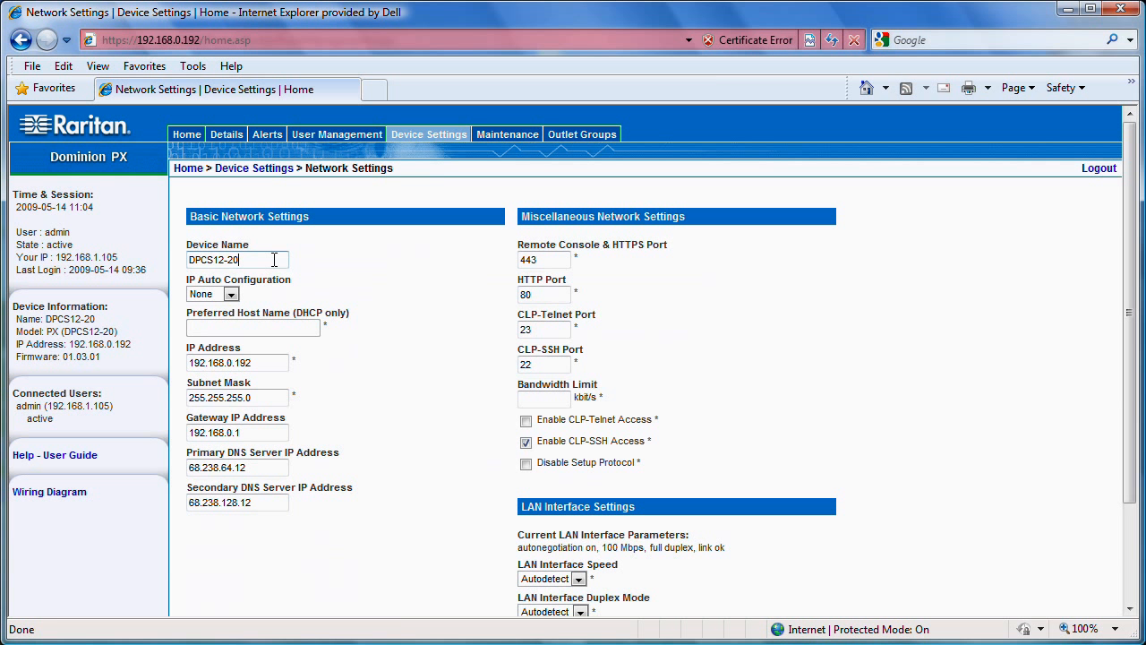
{"action": "left_click", "coordinate": [230, 295]}
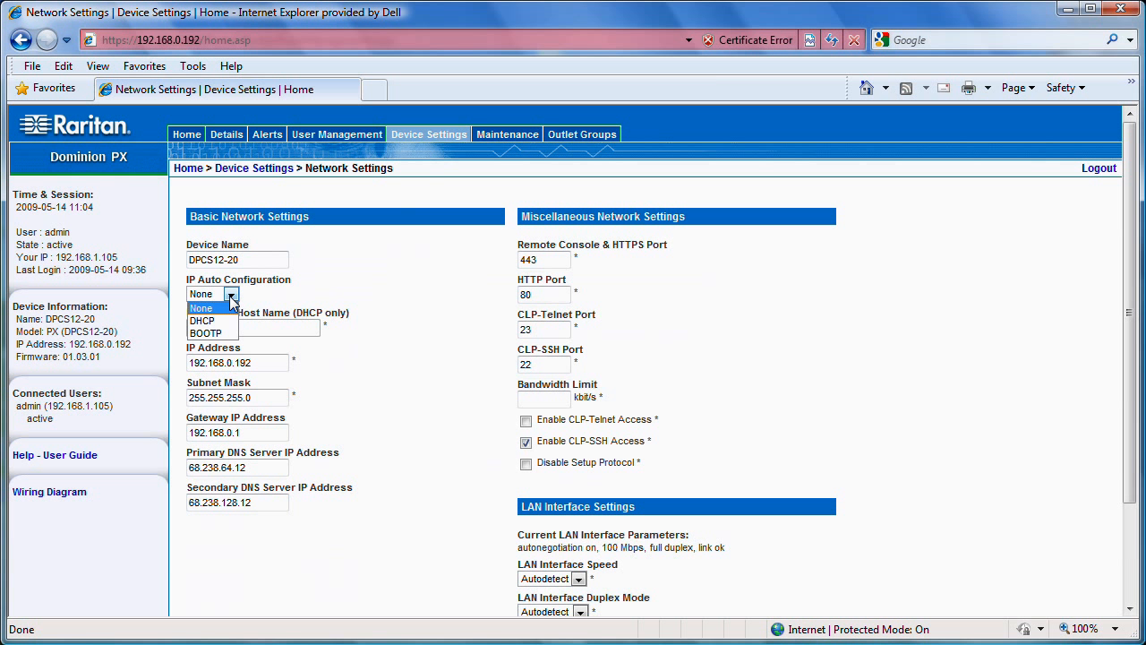
{"action": "left_click", "coordinate": [219, 309]}
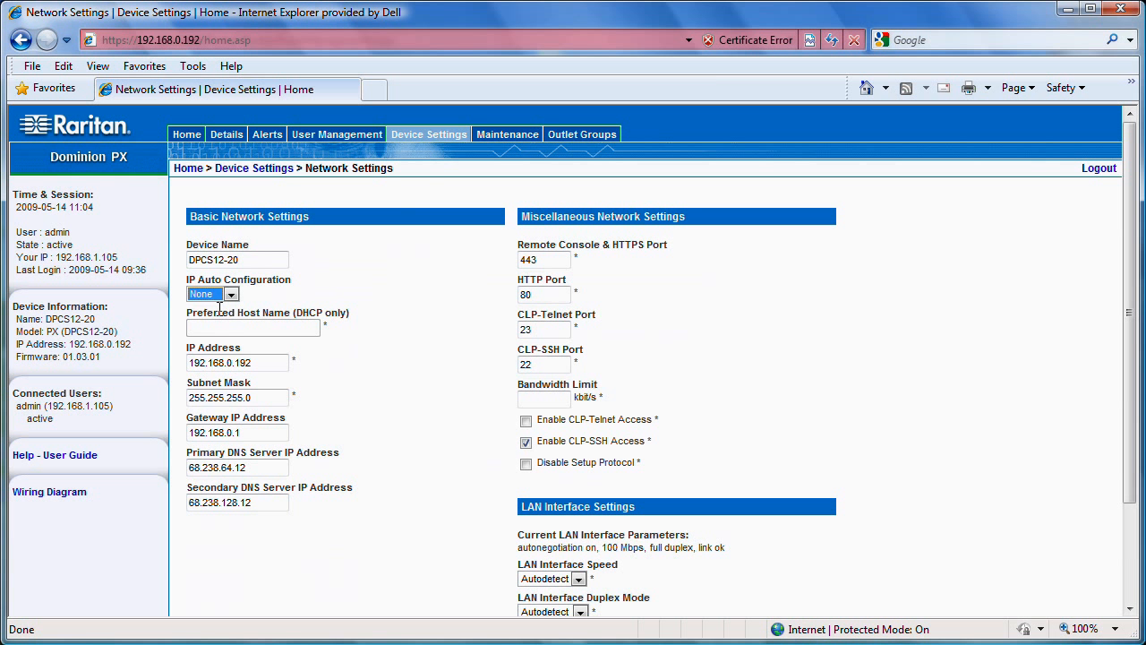
Examine the IP address, subnet mask, gateway, DNS server, port and LAN interface settings of the PDU
{"action": "left_click_drag", "start_coordinate": [259, 362], "coordinate": [199, 370]}
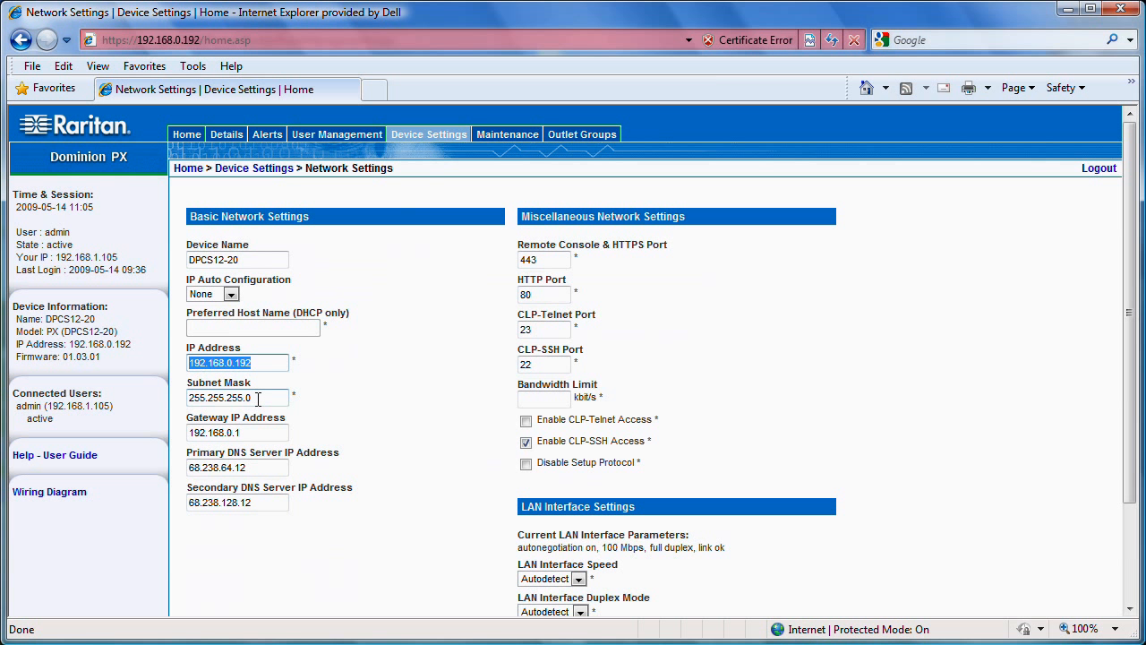
{"action": "left_click_drag", "start_coordinate": [256, 400], "coordinate": [188, 412]}
{"action": "left_click_drag", "start_coordinate": [251, 433], "coordinate": [185, 433]}
{"action": "left_click_drag", "start_coordinate": [259, 467], "coordinate": [189, 467]}
{"action": "left_click_drag", "start_coordinate": [260, 502], "coordinate": [188, 503]}
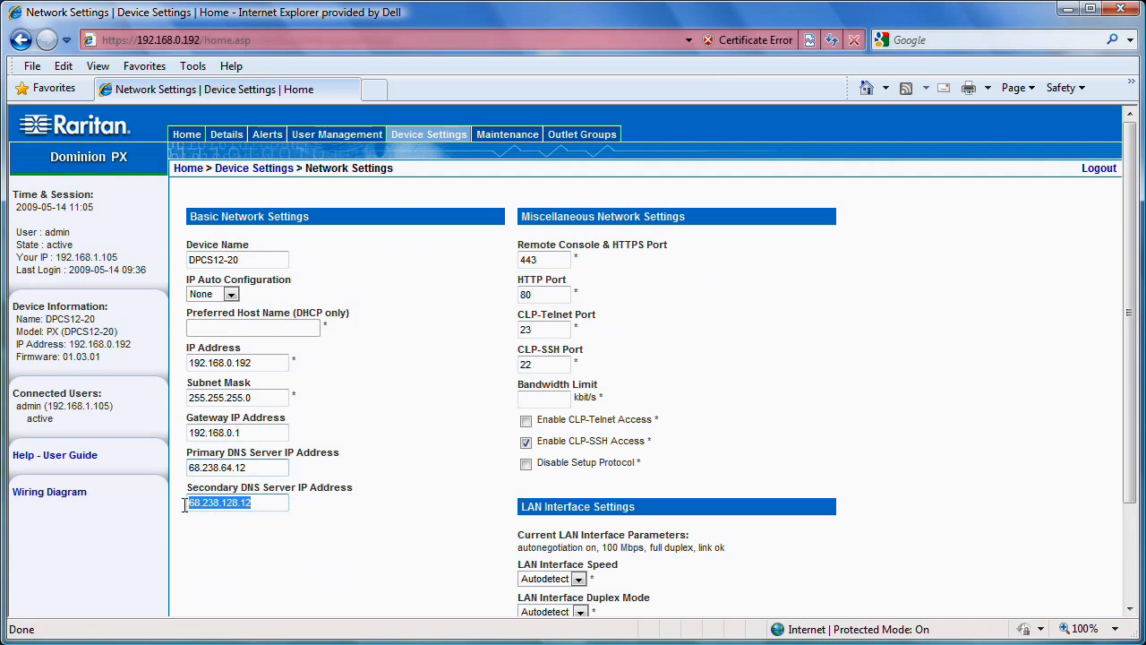
{"action": "left_click", "coordinate": [306, 527]}
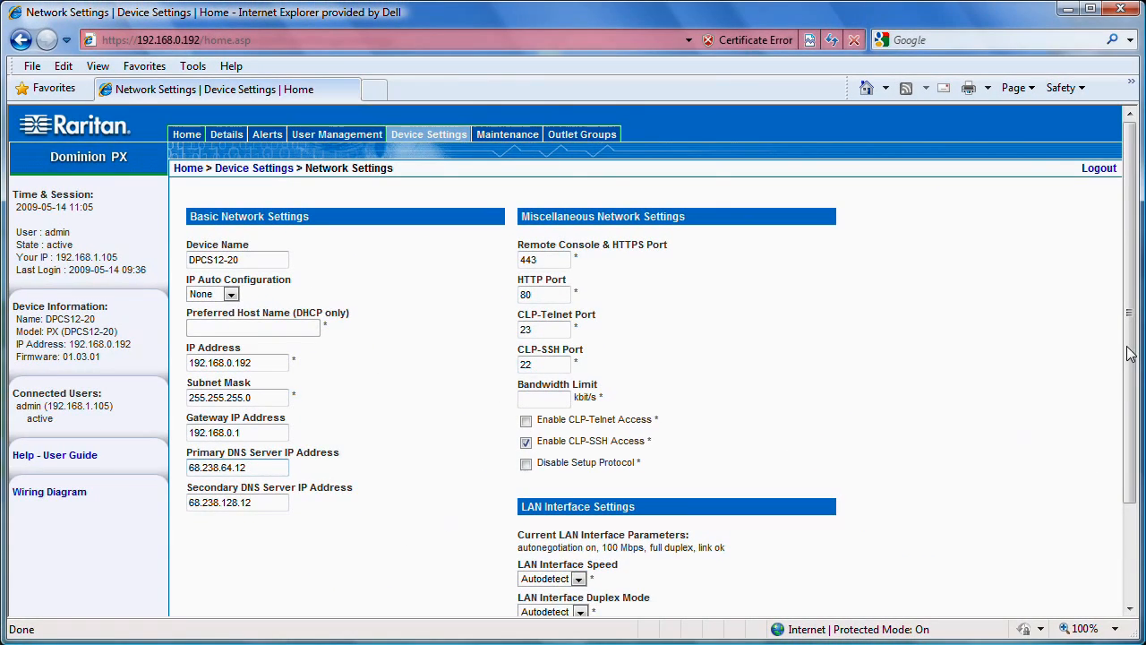
{"action": "scroll", "coordinate": [1056, 439], "scroll_direction": "down", "scroll_amount": 3}
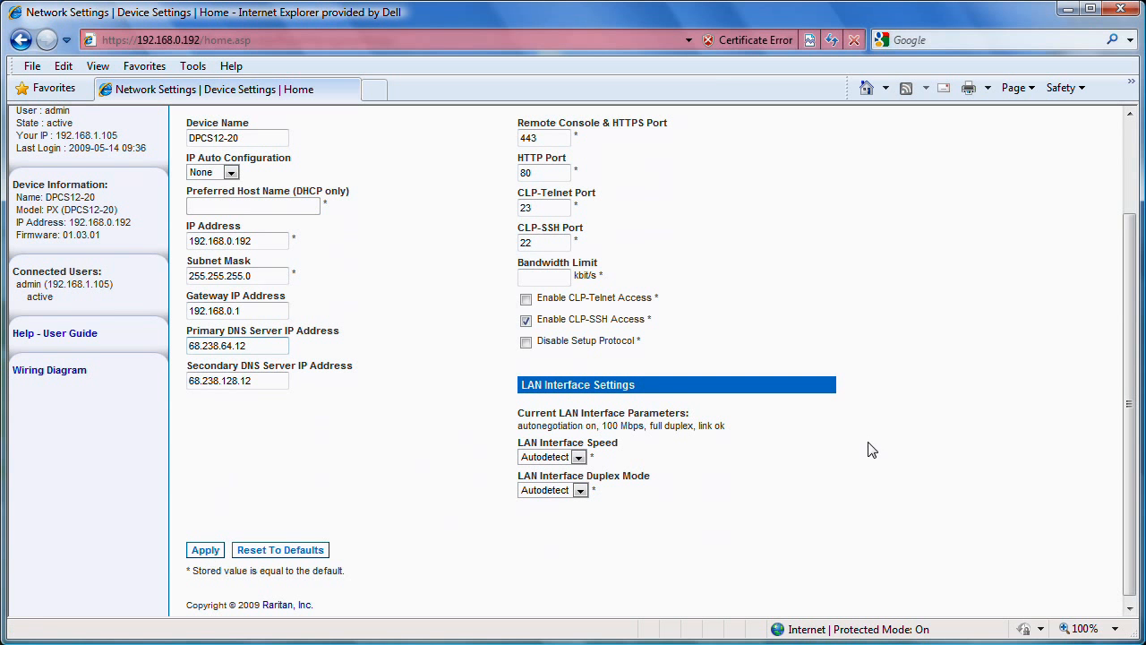
{"action": "left_click_drag", "start_coordinate": [1133, 400], "coordinate": [1133, 302]}
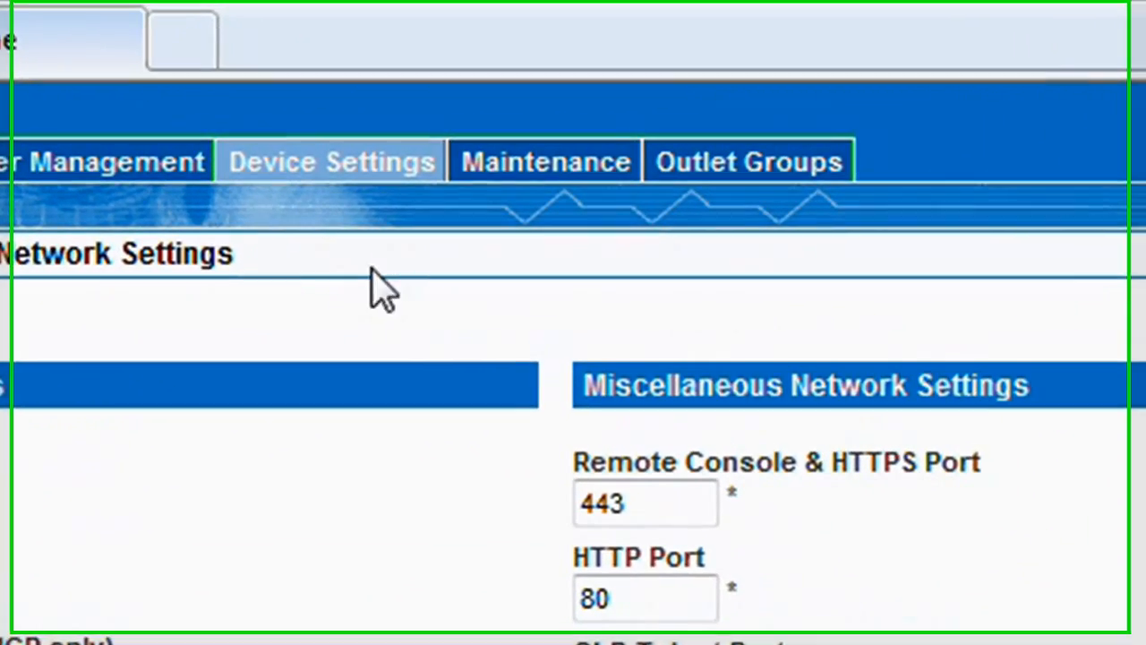
Open the PDU's date and time settings and check the primary and secondary NTP time servers
{"action": "mouse_move", "coordinate": [324, 170]}
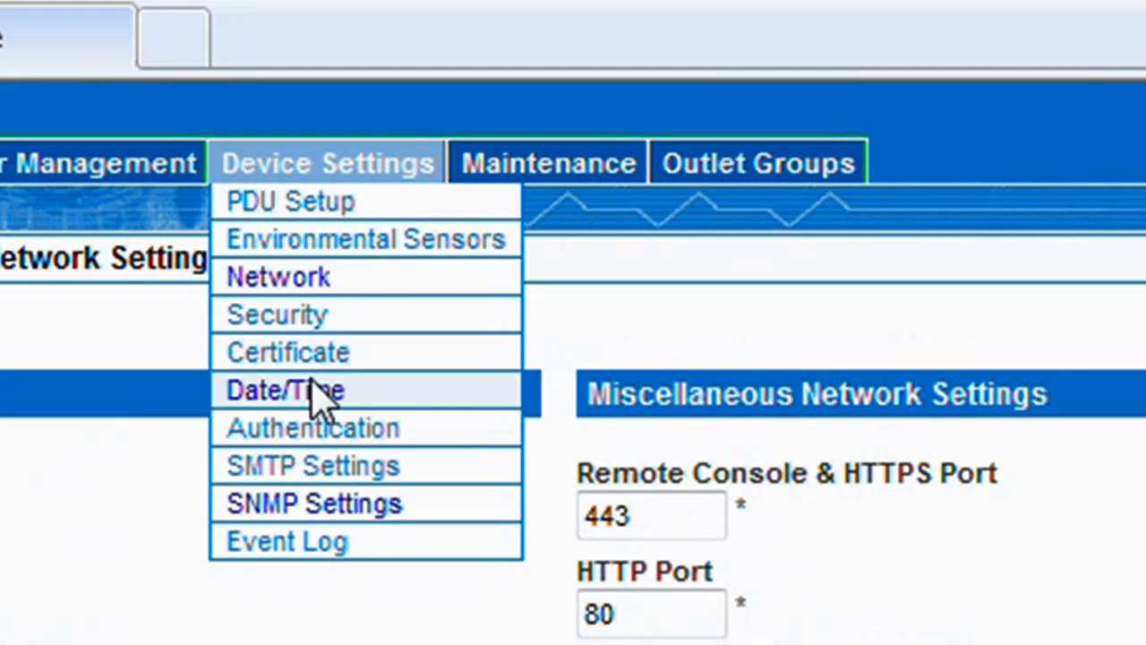
{"action": "left_click", "coordinate": [309, 392]}
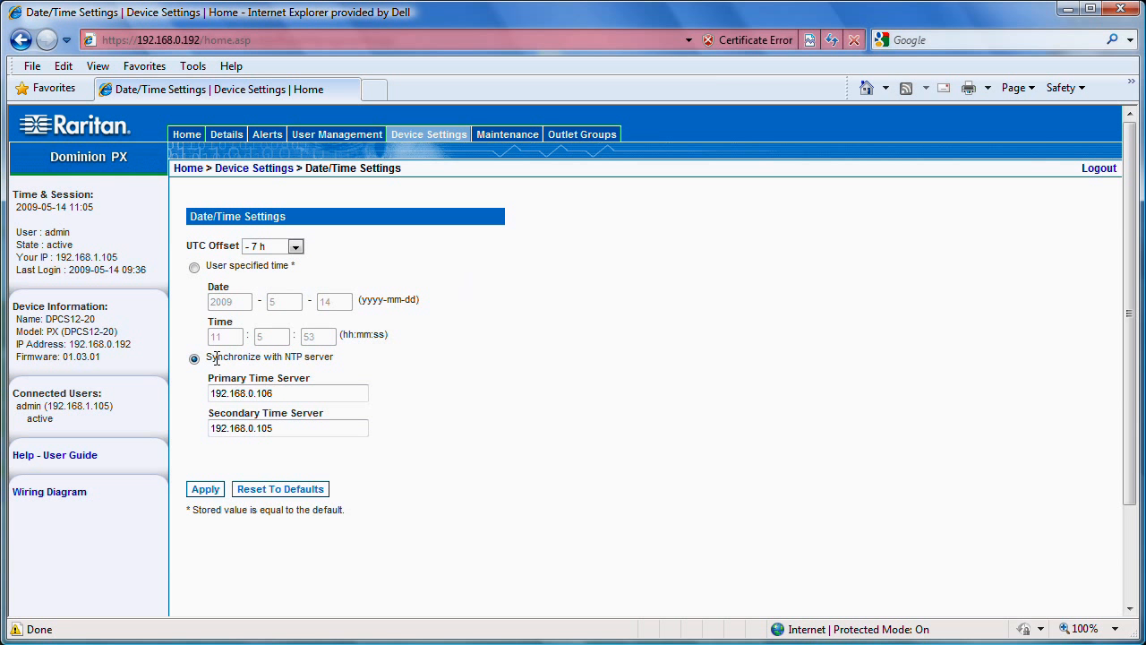
{"action": "left_click", "coordinate": [293, 427]}
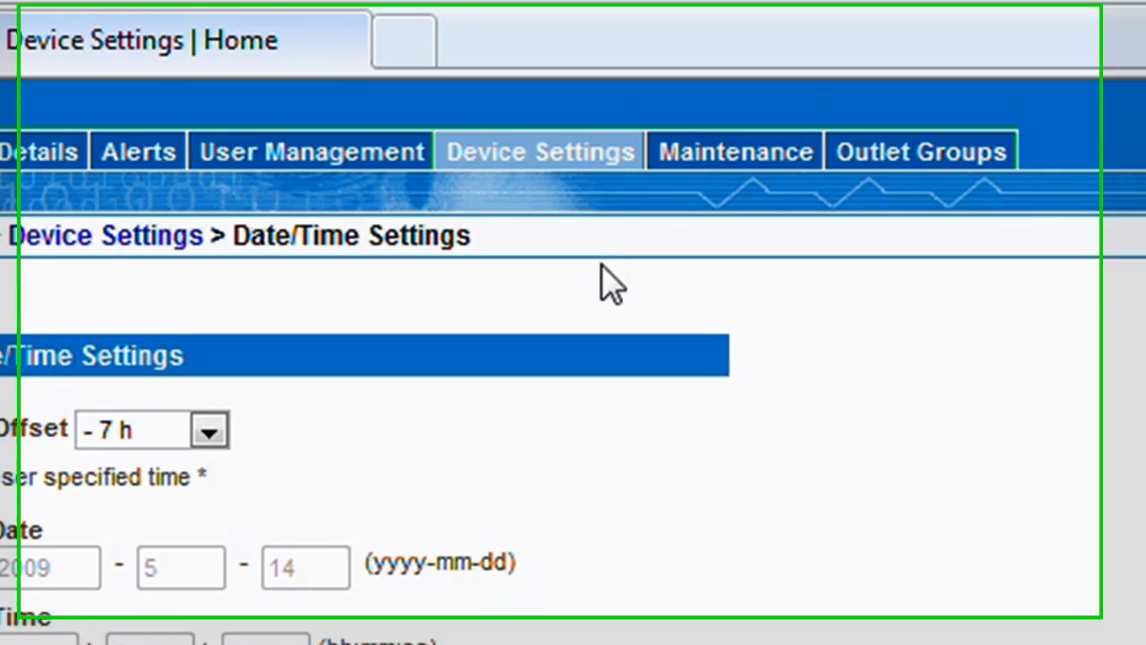
Open the PDU's SNMP settings and check the read community, write community and system contact
{"action": "mouse_move", "coordinate": [435, 139]}
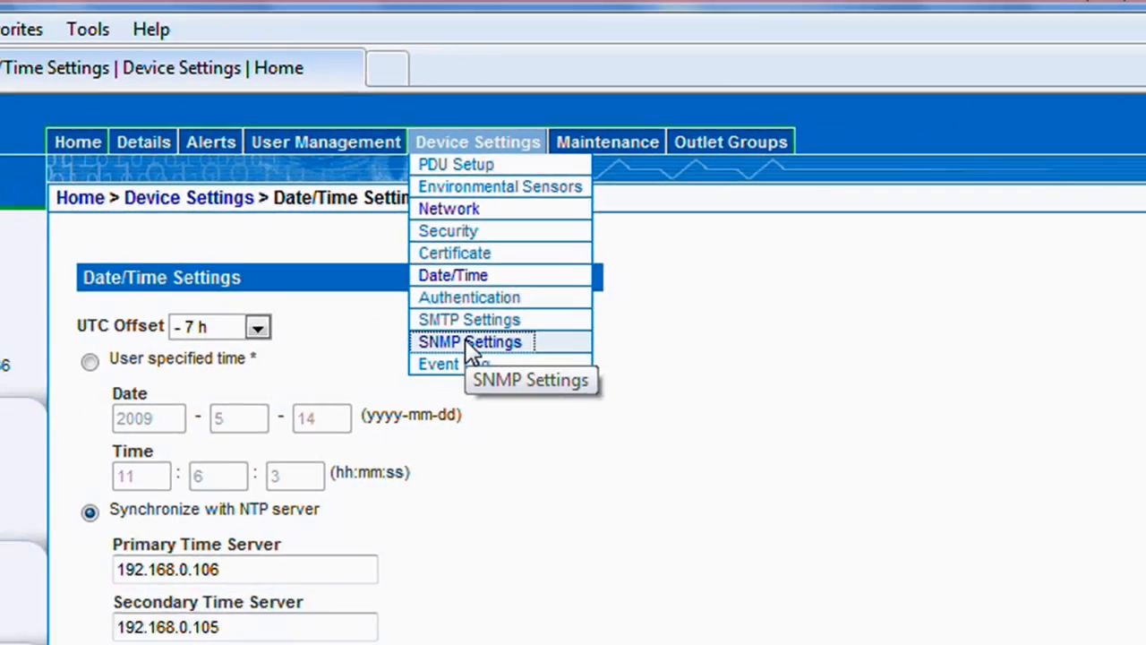
{"action": "left_click", "coordinate": [467, 342]}
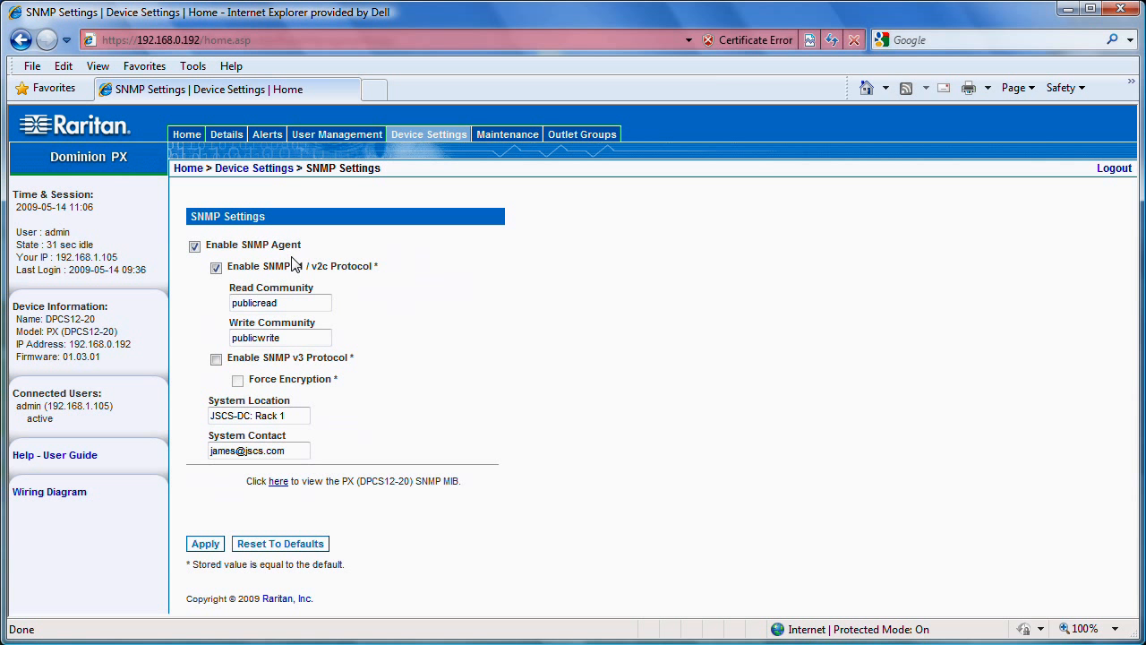
{"action": "left_click", "coordinate": [287, 302]}
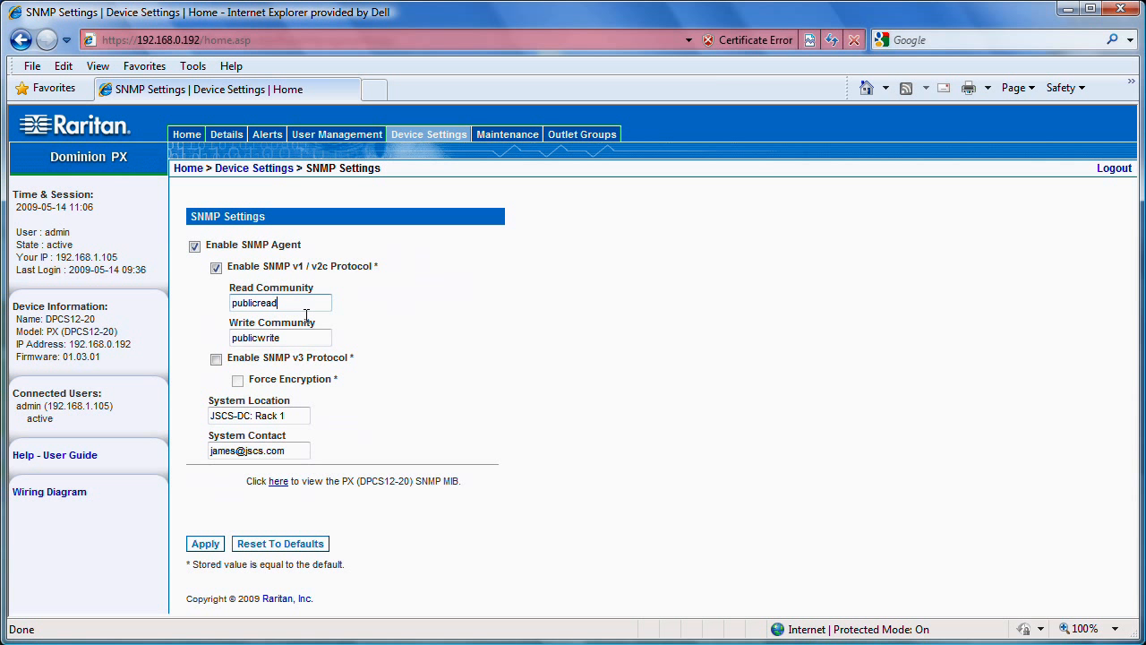
{"action": "left_click", "coordinate": [298, 337]}
{"action": "left_click", "coordinate": [295, 450]}
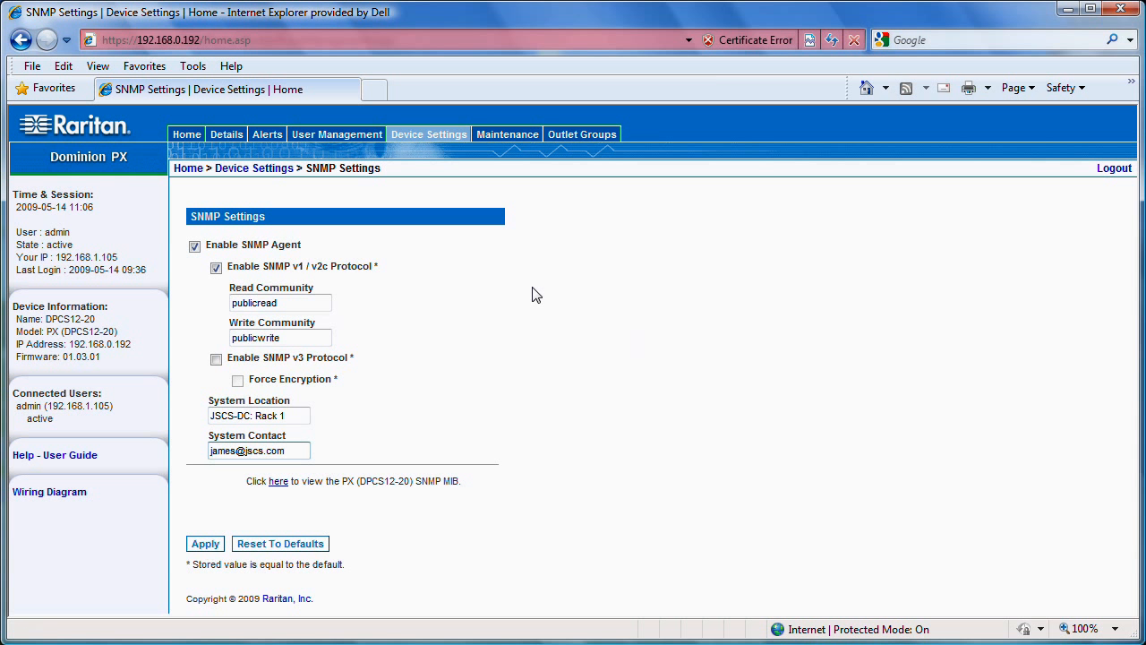
Go to the Power IQ appliance at 192.168.0.200 and continue past the certificate warning
{"action": "left_click", "coordinate": [263, 40]}
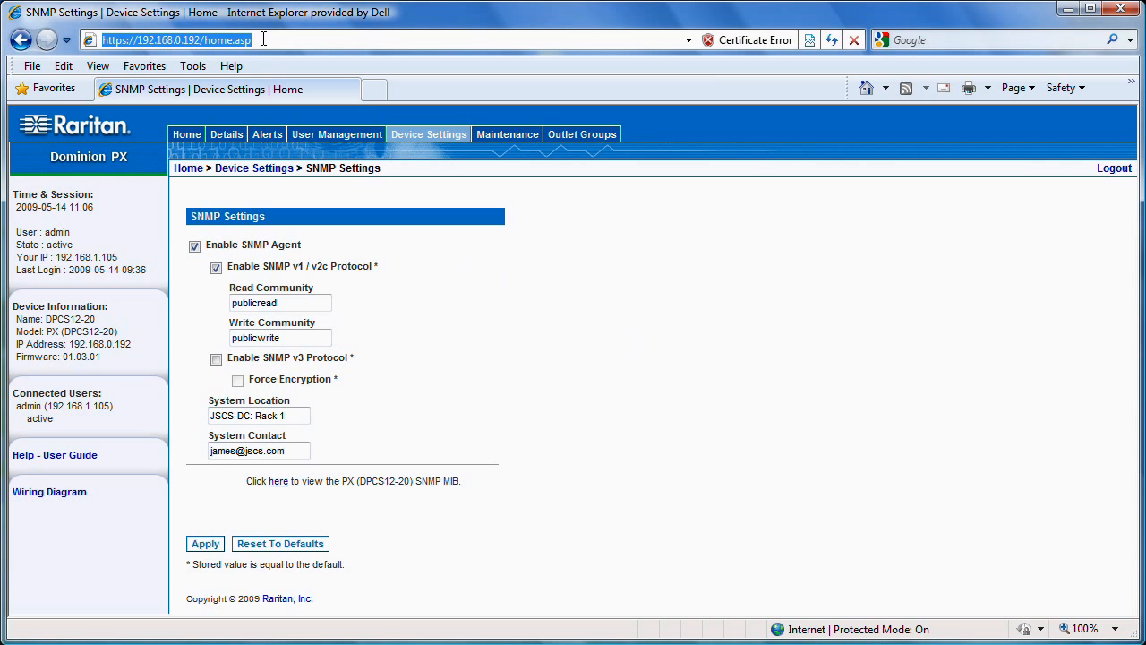
{"action": "type", "text": "192.168"}
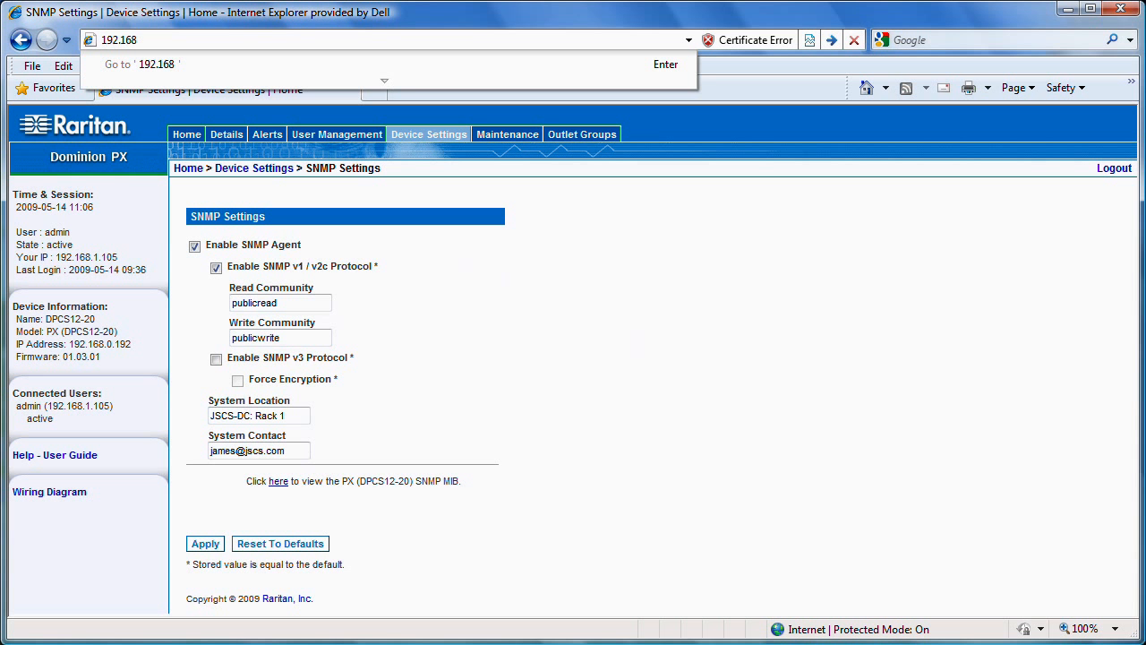
{"action": "type", "text": ".0.200"}
{"action": "key", "text": "Return"}
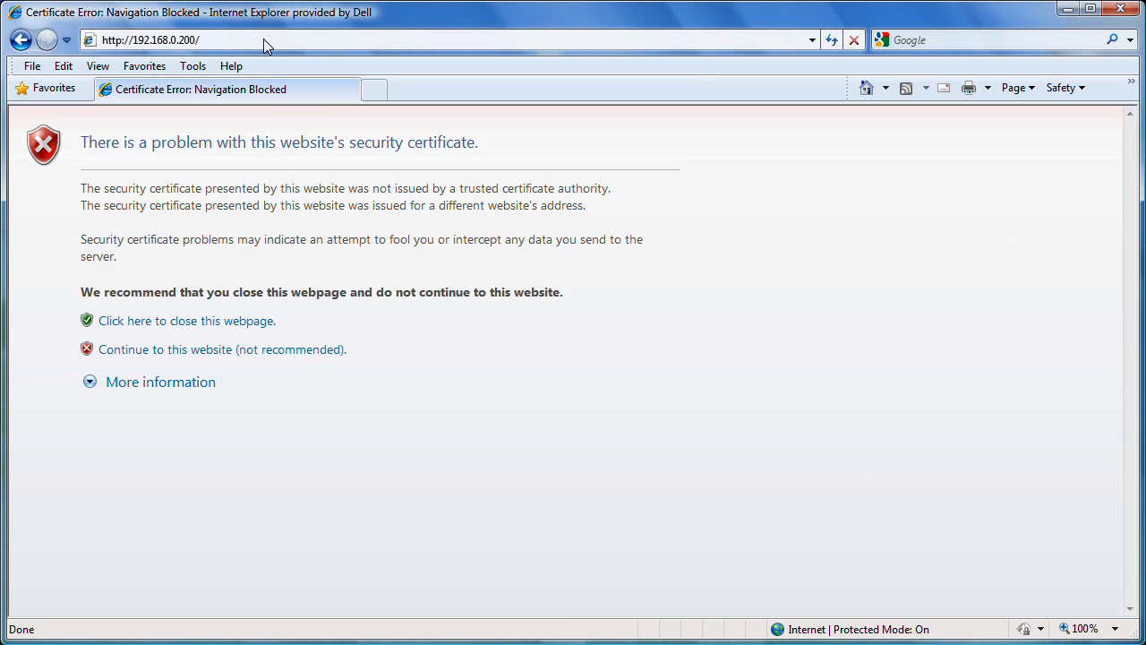
{"action": "left_click", "coordinate": [186, 356]}
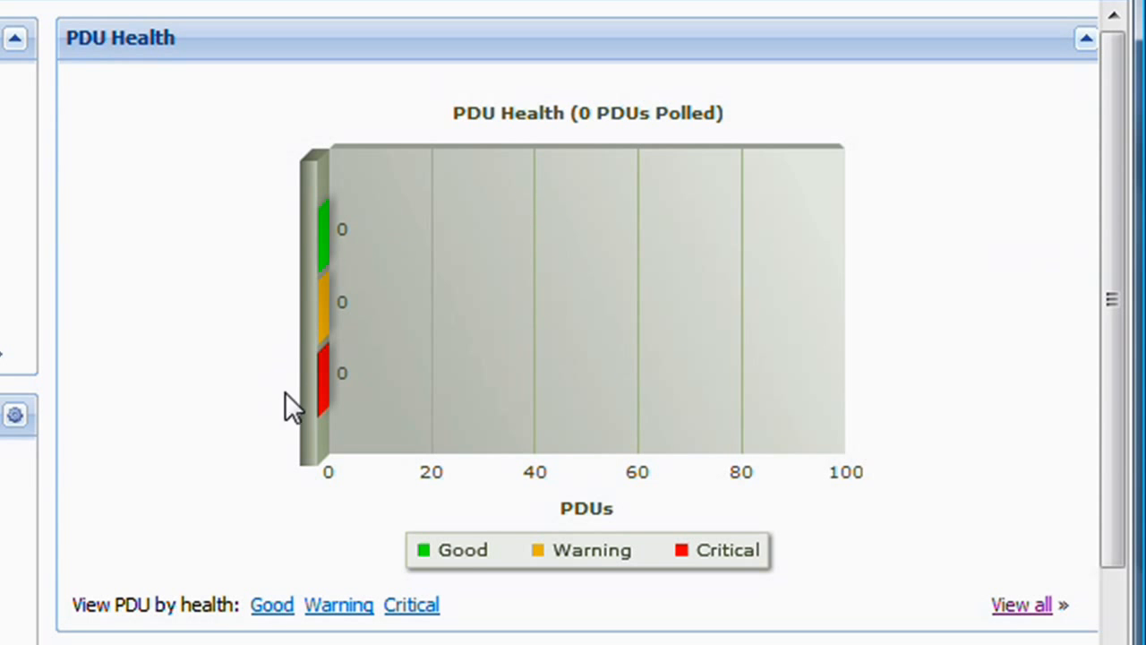
Look over the Power IQ dashboard and open the form for adding a PDU
{"action": "left_click_drag", "start_coordinate": [1112, 340], "coordinate": [1136, 447]}
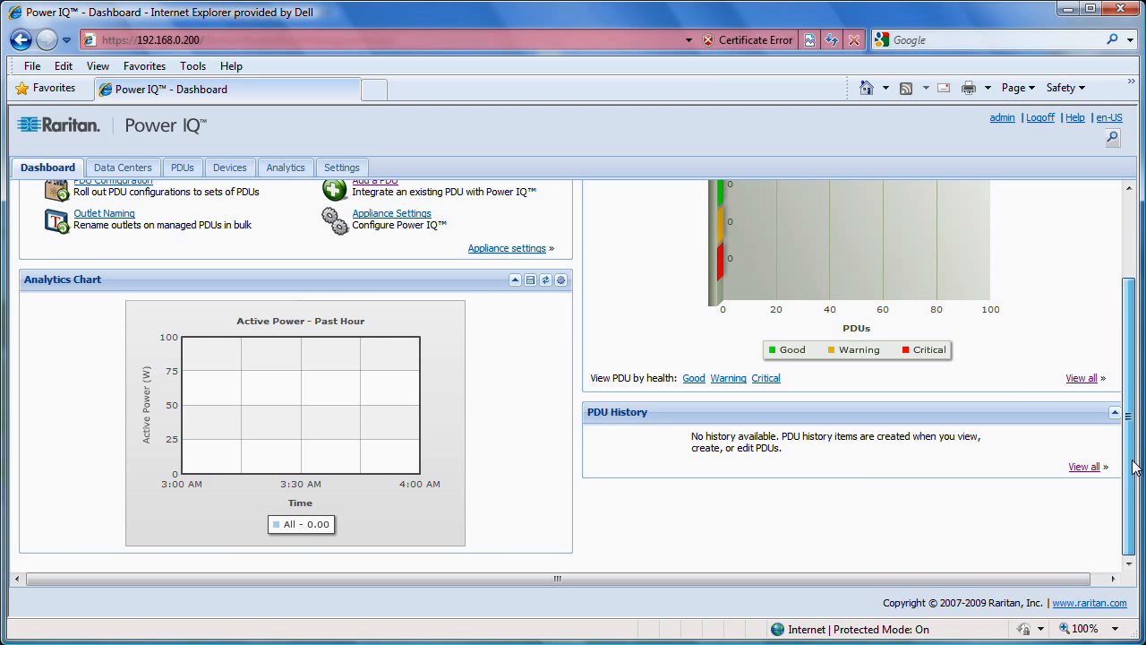
{"action": "left_click_drag", "start_coordinate": [1128, 424], "coordinate": [1126, 337]}
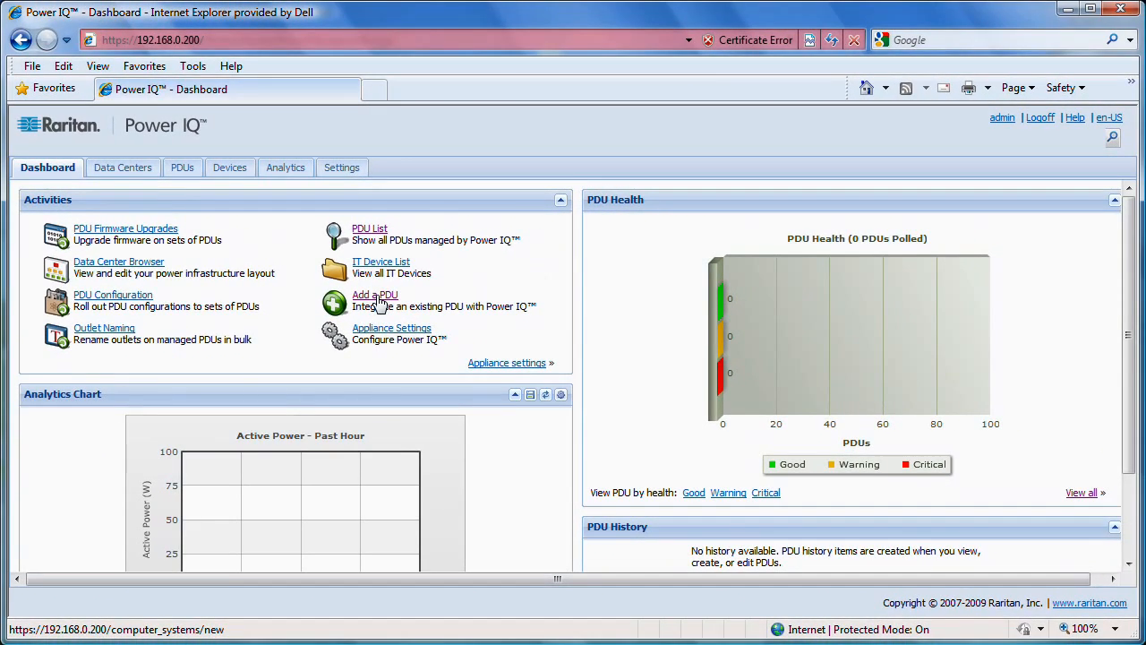
{"action": "left_click", "coordinate": [425, 308]}
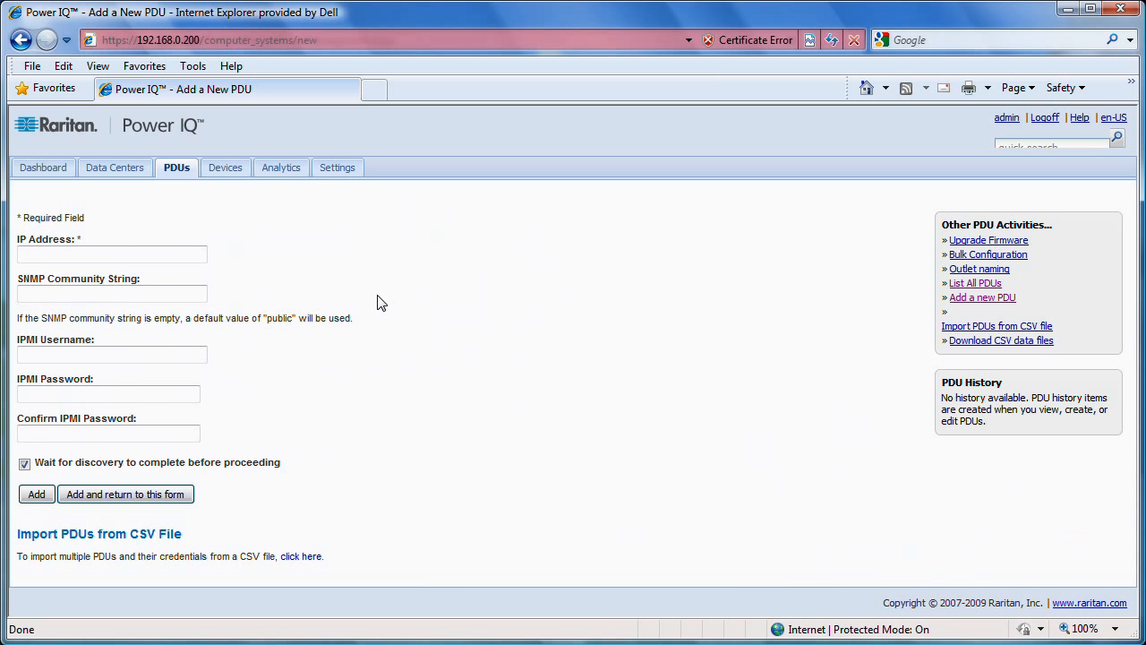
Enter 192.168.0.192 as the new PDU's IP address and fill in its SNMP write community string
{"action": "left_click", "coordinate": [144, 256]}
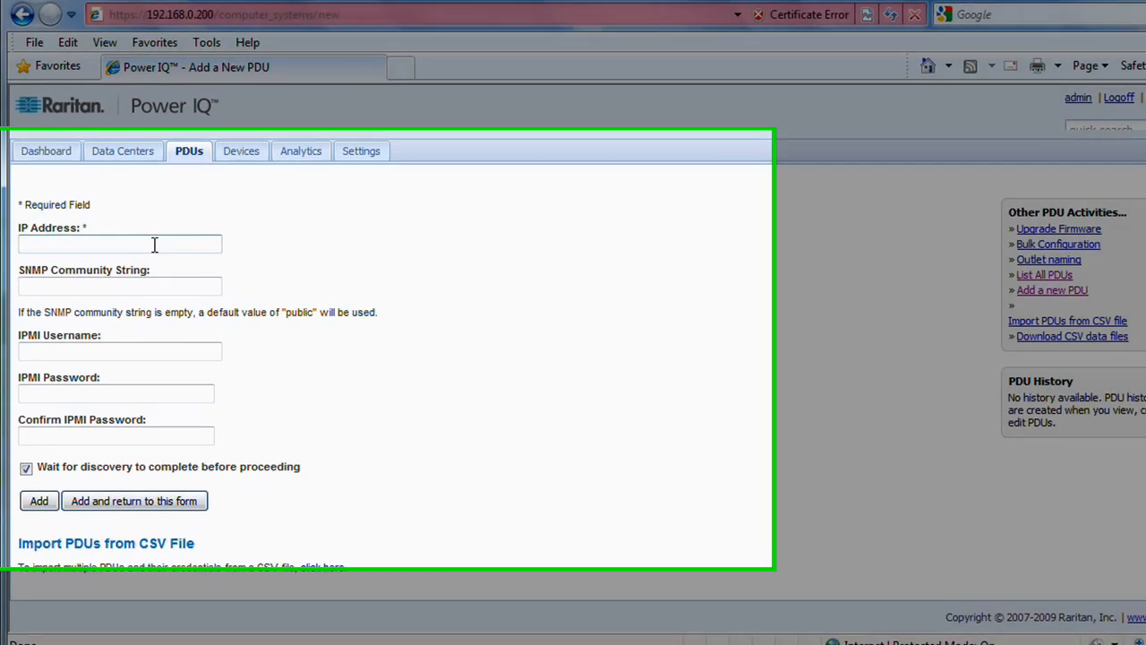
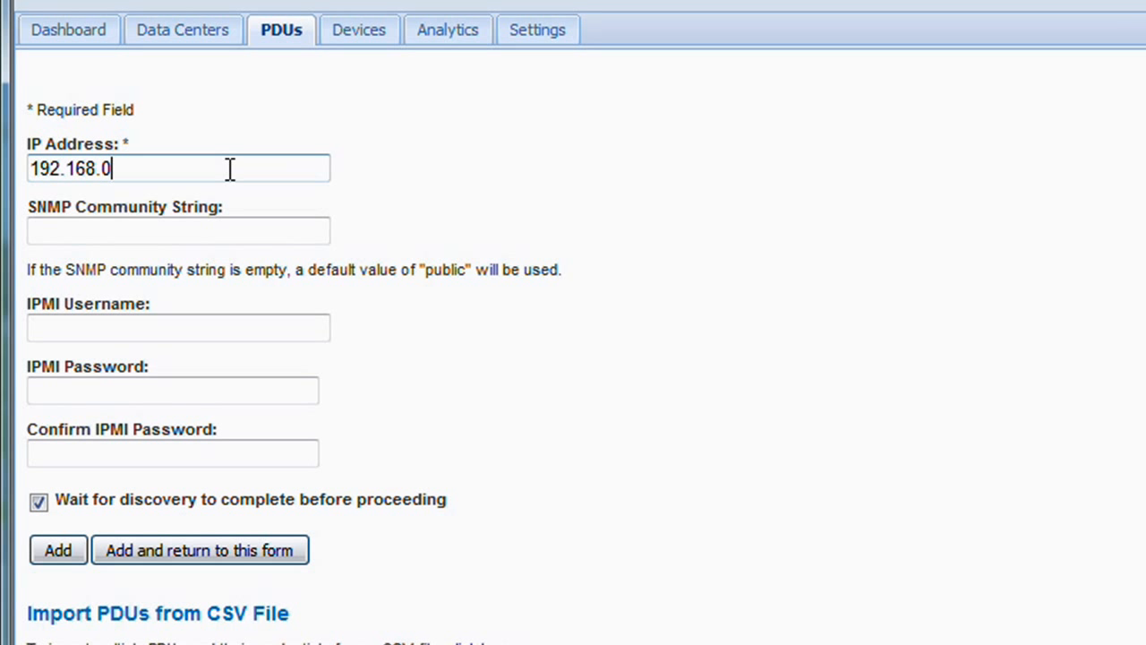
{"action": "key", "text": "Tab"}
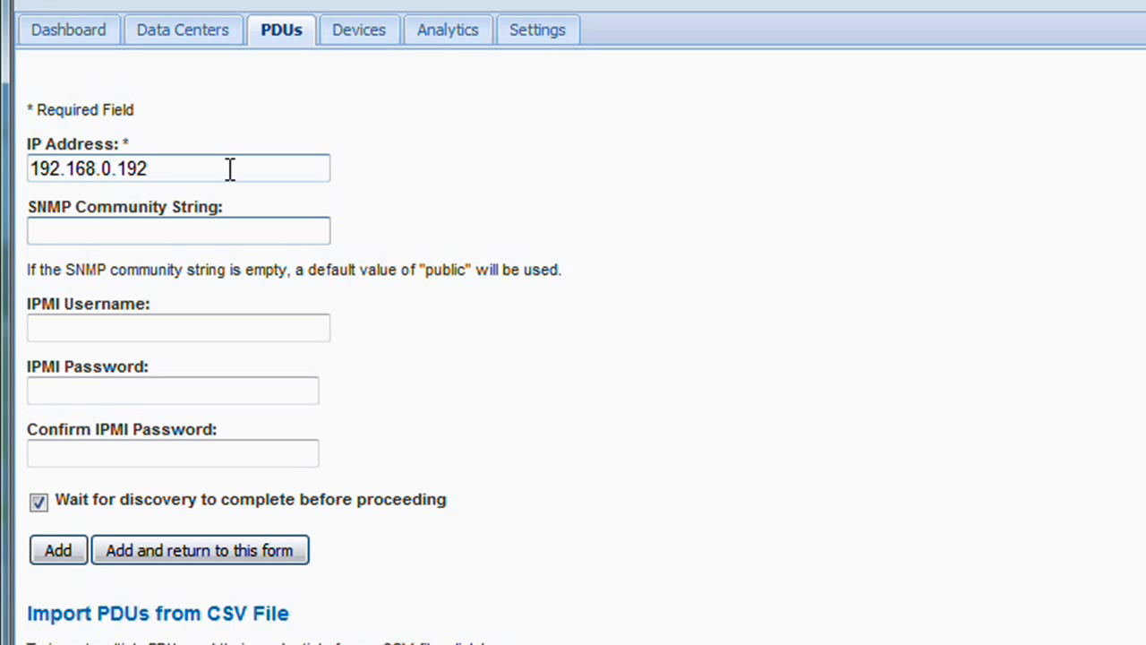
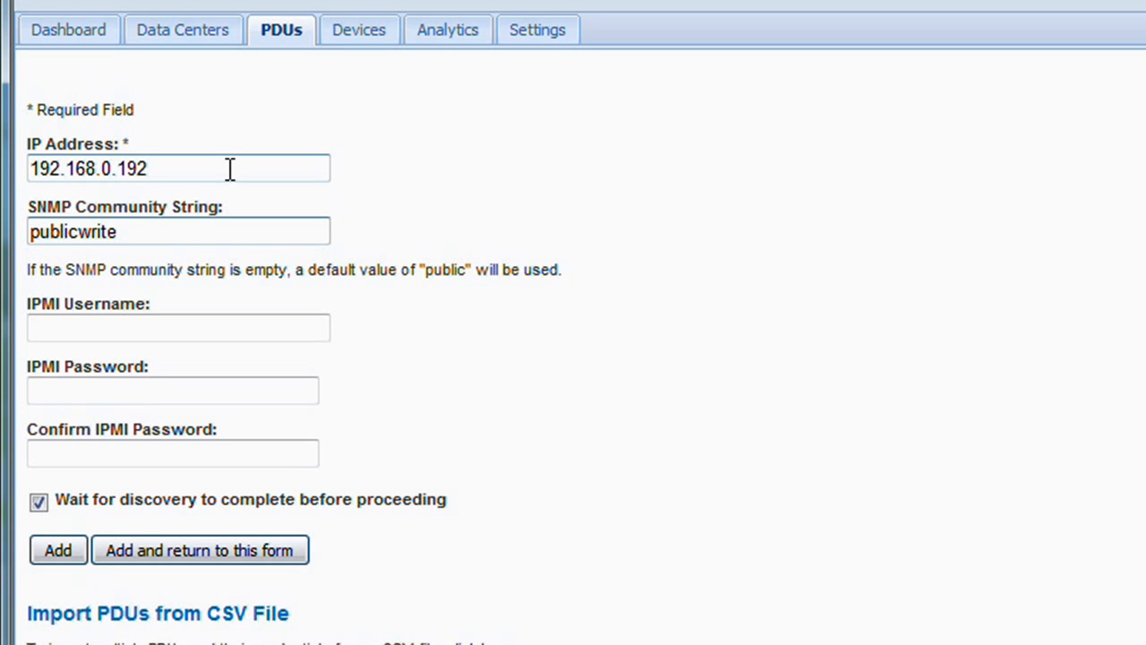
Enter admin as the IPMI username, fill in and confirm the IPMI password, and add the PDU with discovery
{"action": "key", "text": "Tab"}
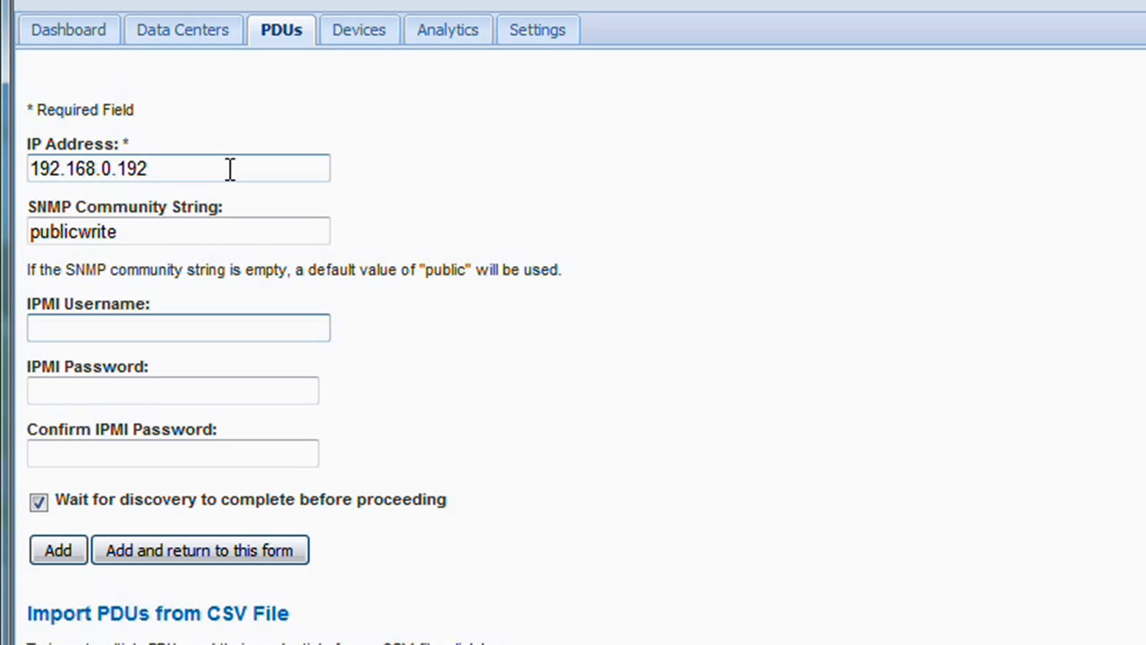
{"action": "type", "text": "admin"}
{"action": "key", "text": "Tab"}
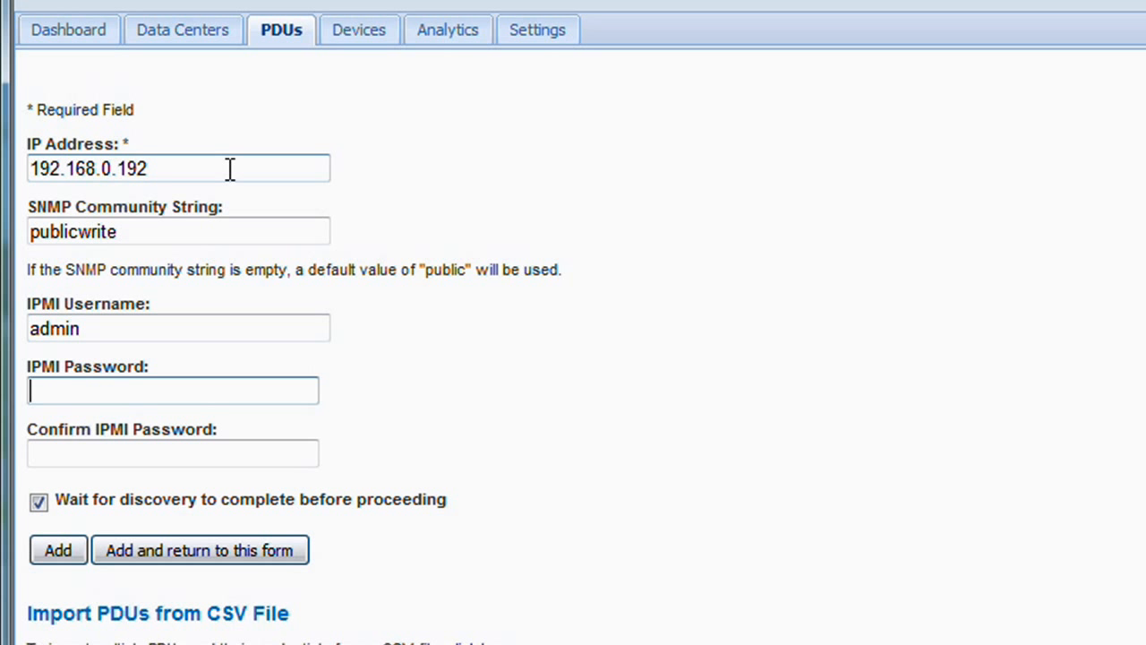
{"action": "type", "text": "*******"}
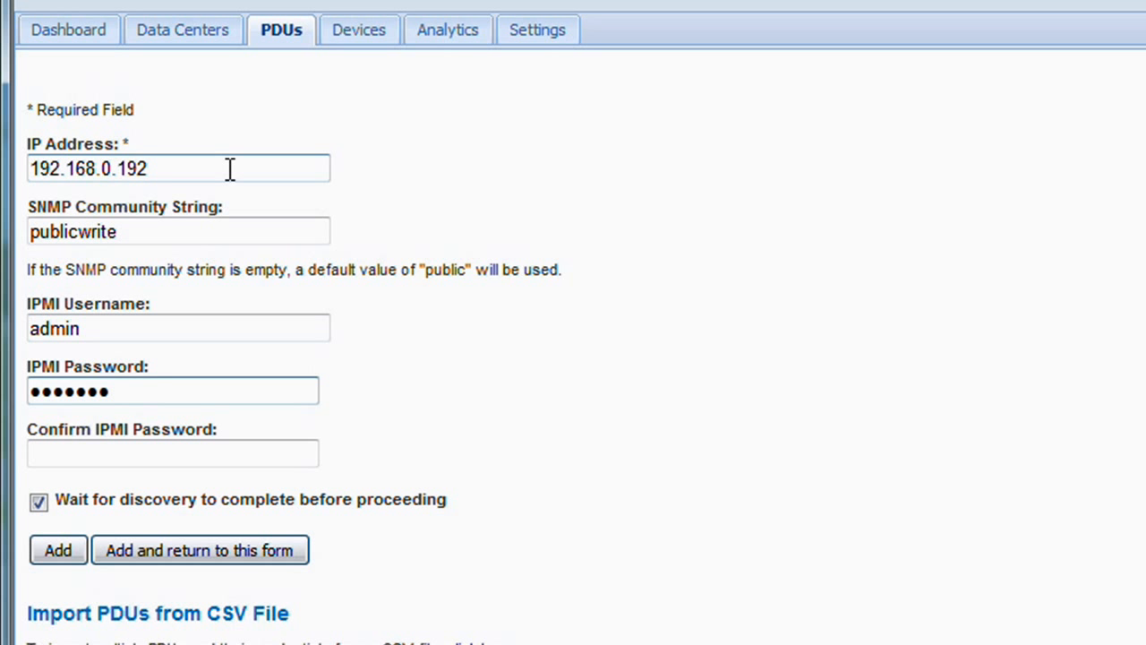
{"action": "key", "text": "Tab"}
{"action": "type", "text": "**"}
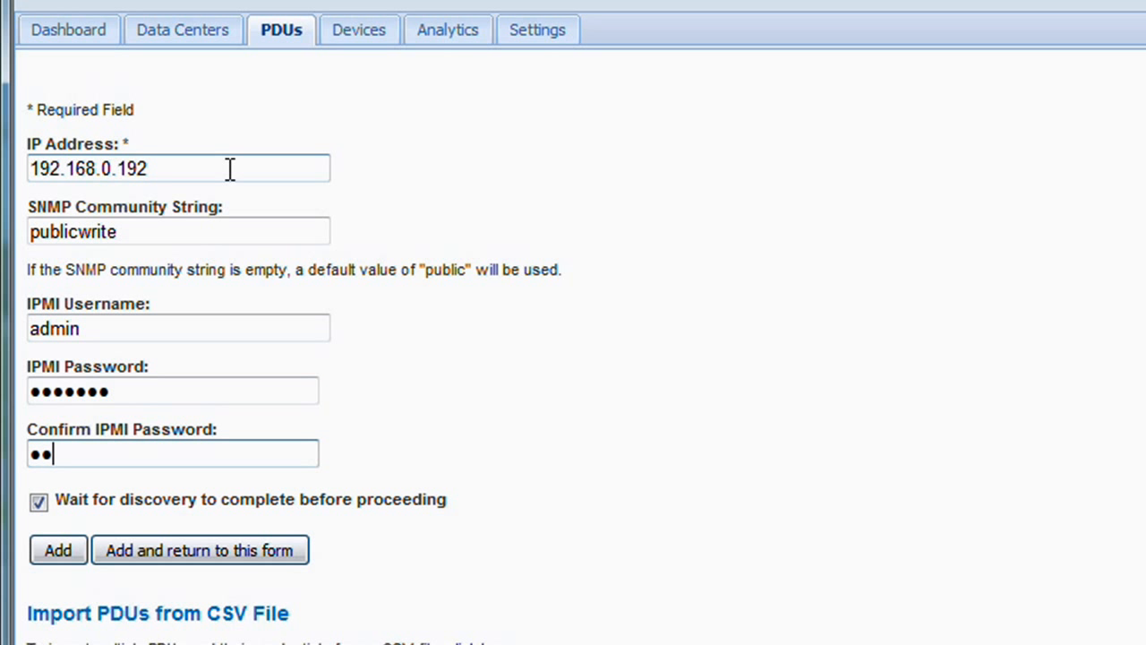
{"action": "key", "text": "BackSpace"}
{"action": "key", "text": "BackSpace"}
{"action": "type", "text": "*******"}
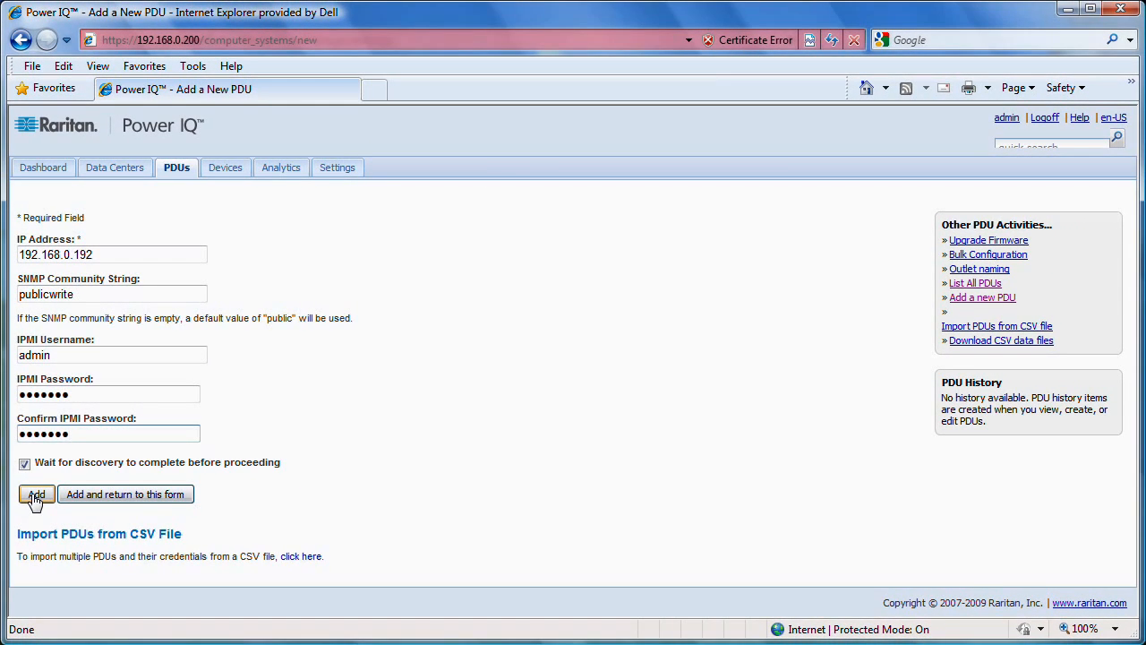
{"action": "left_click", "coordinate": [36, 495]}
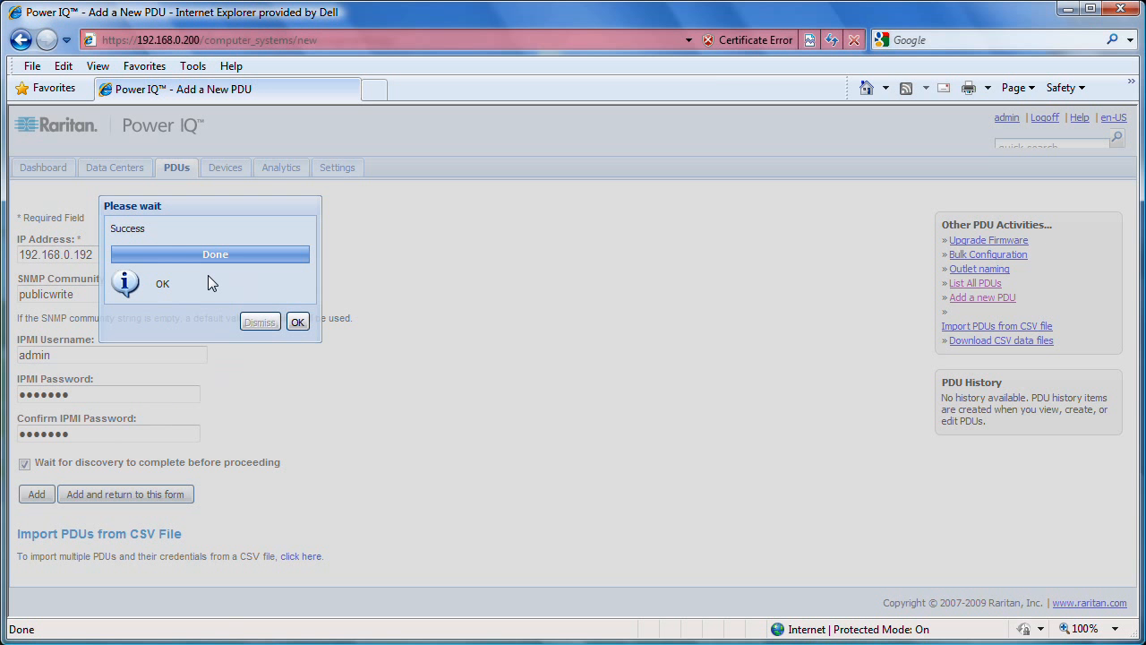
{"action": "left_click", "coordinate": [298, 322]}
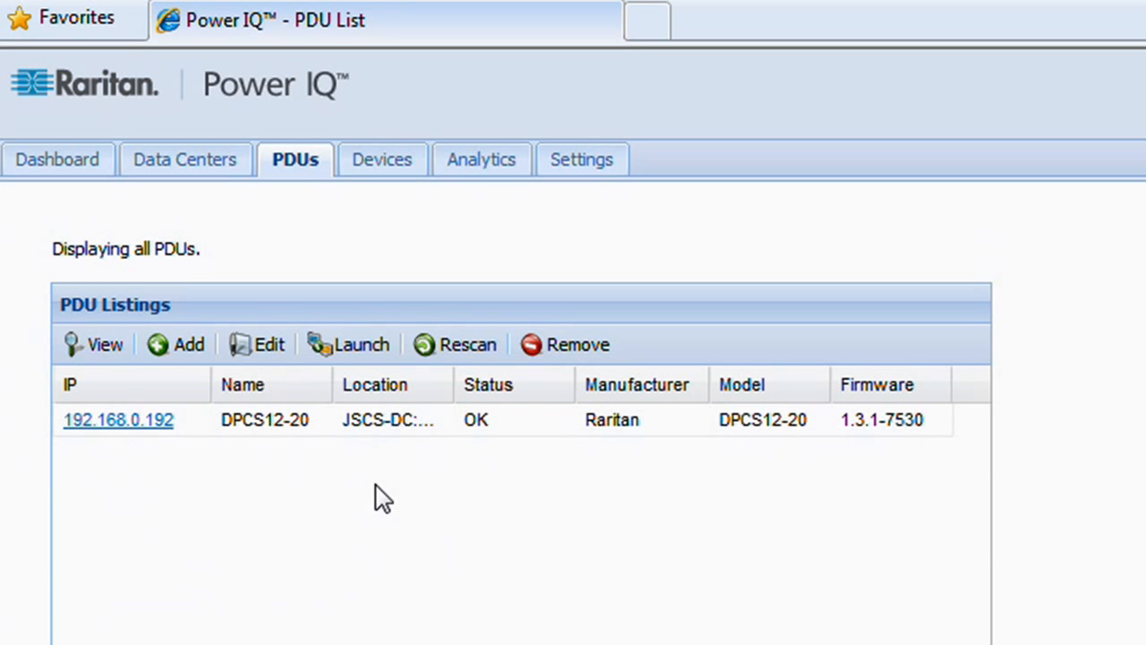
Examine the details, chart and the unit, line and outlet power readings of PDU 192.168.0.192, and return to the dashboard
{"action": "left_click", "coordinate": [144, 433]}
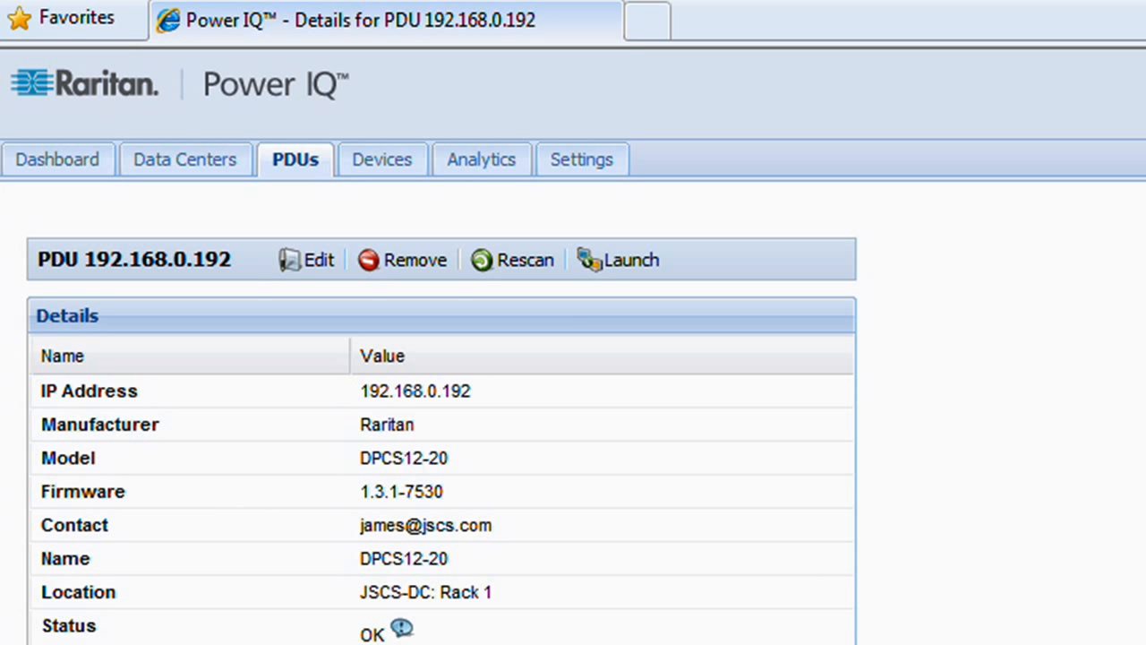
{"action": "scroll", "coordinate": [430, 430], "scroll_direction": "down", "scroll_amount": 1}
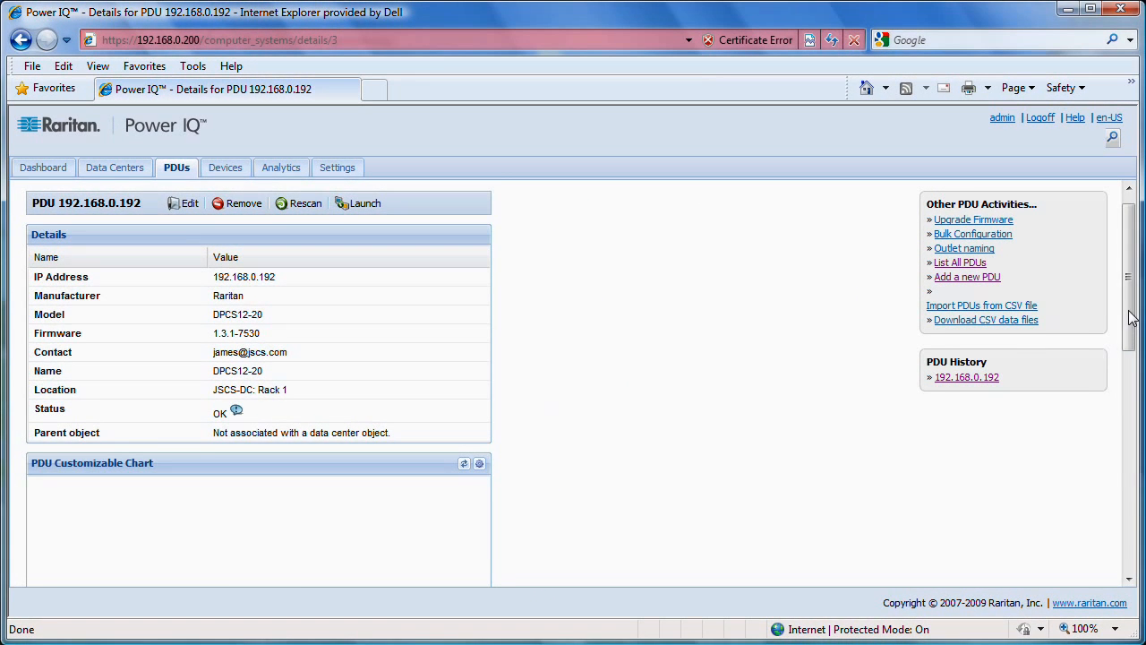
{"action": "left_click_drag", "start_coordinate": [1131, 319], "coordinate": [1133, 398]}
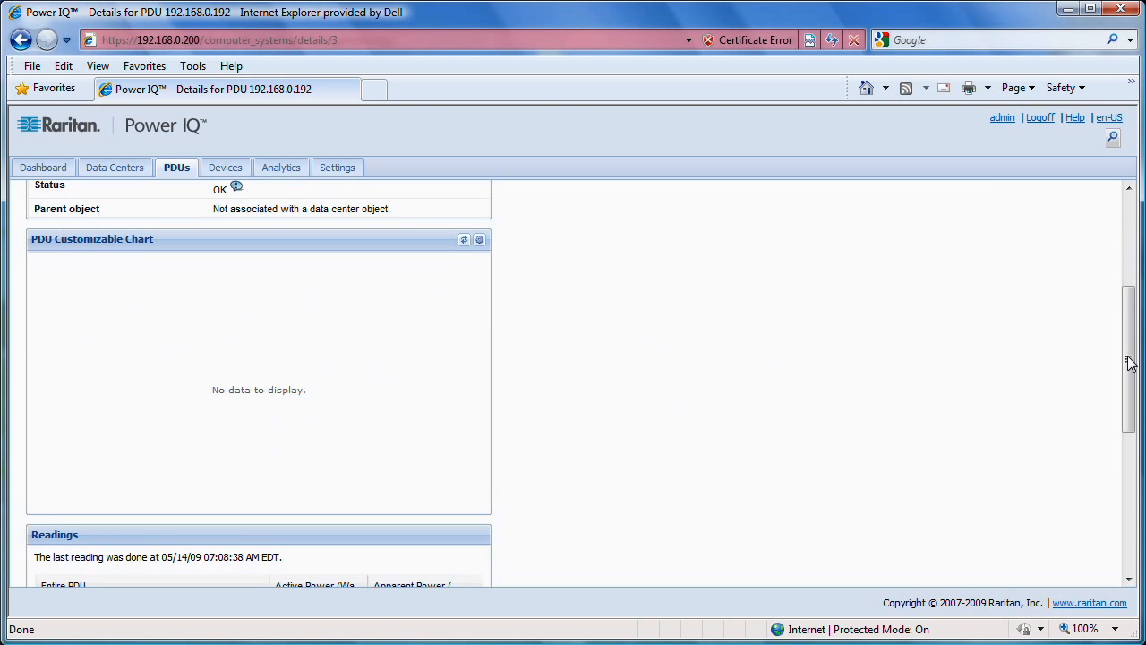
{"action": "left_click_drag", "start_coordinate": [1130, 363], "coordinate": [1131, 485]}
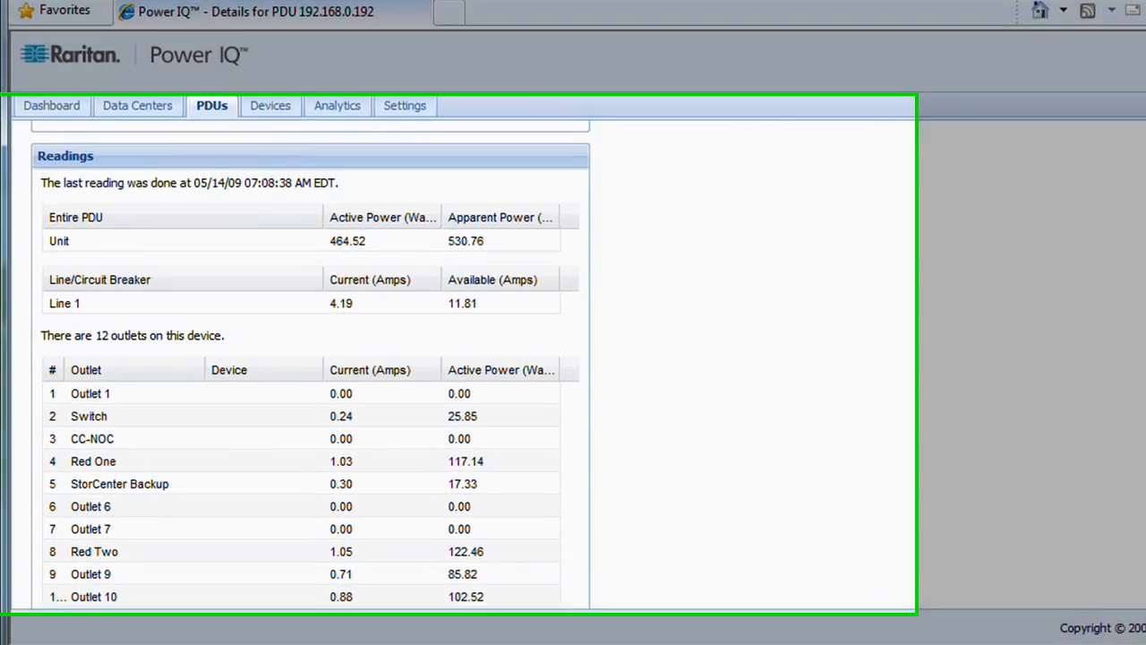
{"action": "left_click_drag", "start_coordinate": [1145, 554], "coordinate": [1145, 567]}
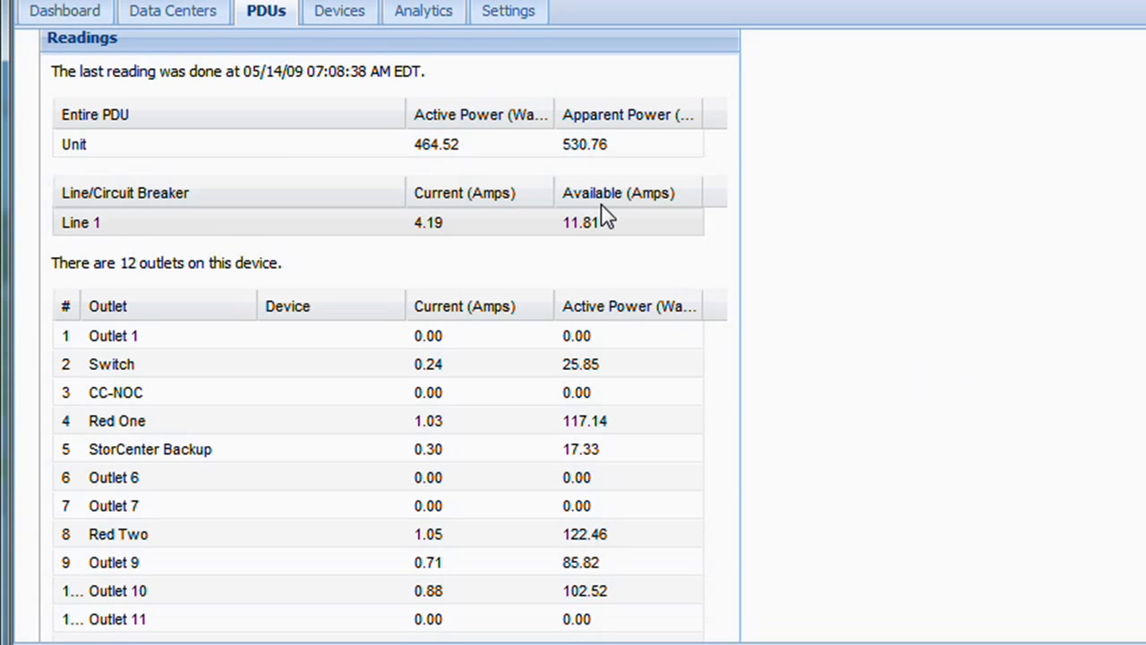
{"action": "scroll", "coordinate": [389, 335], "scroll_direction": "down", "scroll_amount": 1}
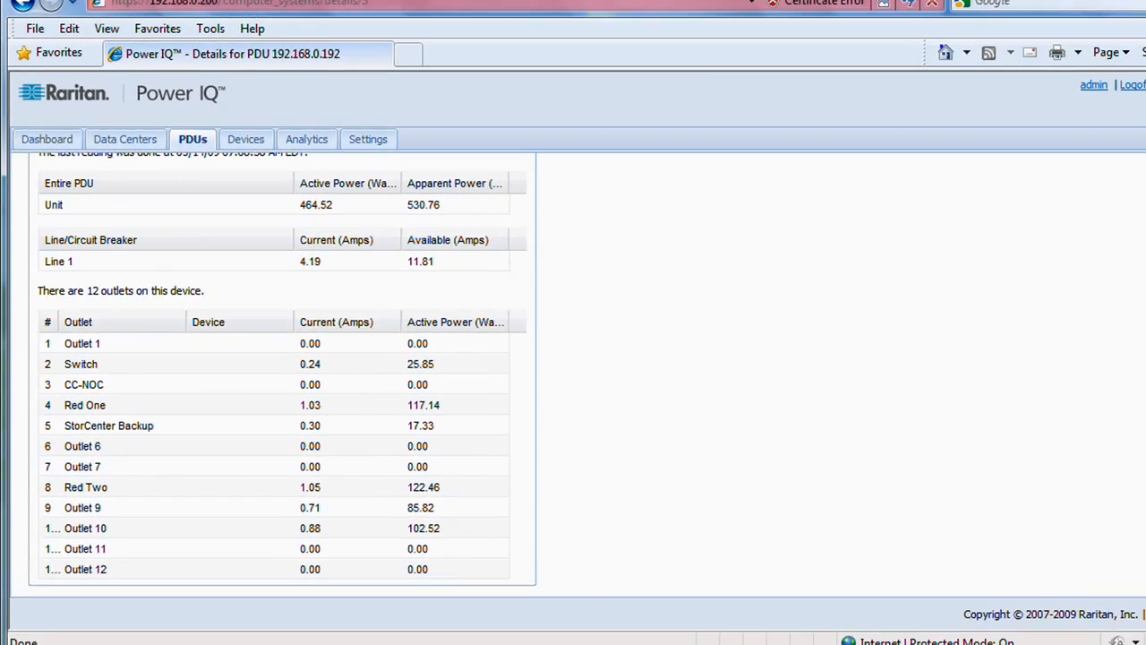
{"action": "left_click_drag", "start_coordinate": [1133, 429], "coordinate": [1133, 203]}
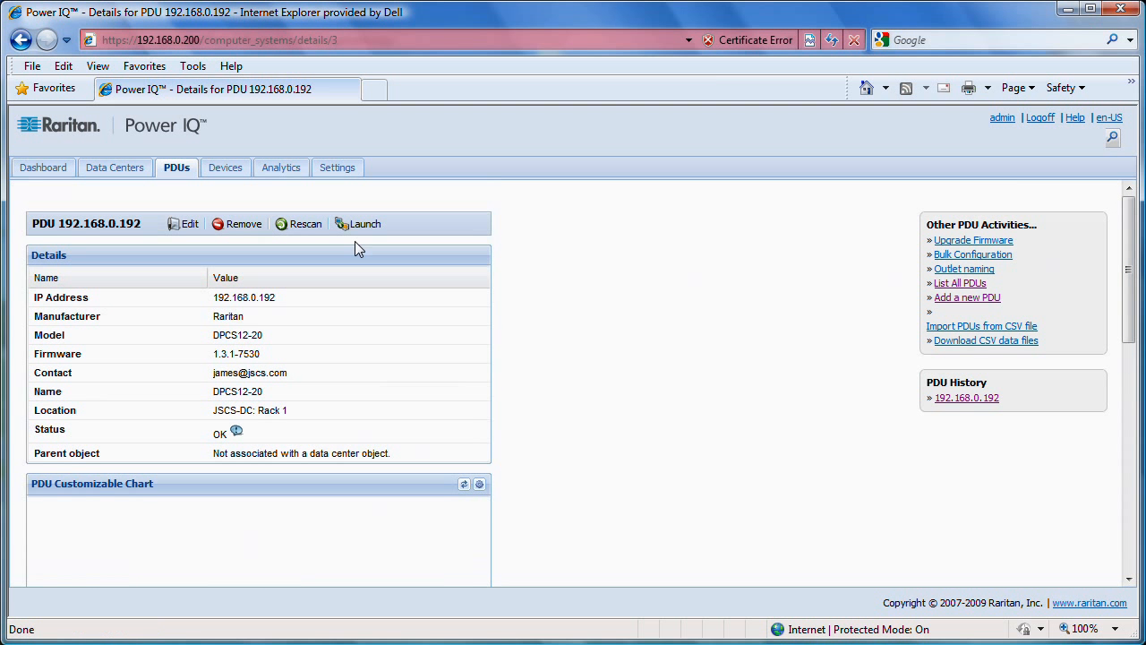
{"action": "left_click", "coordinate": [42, 170]}
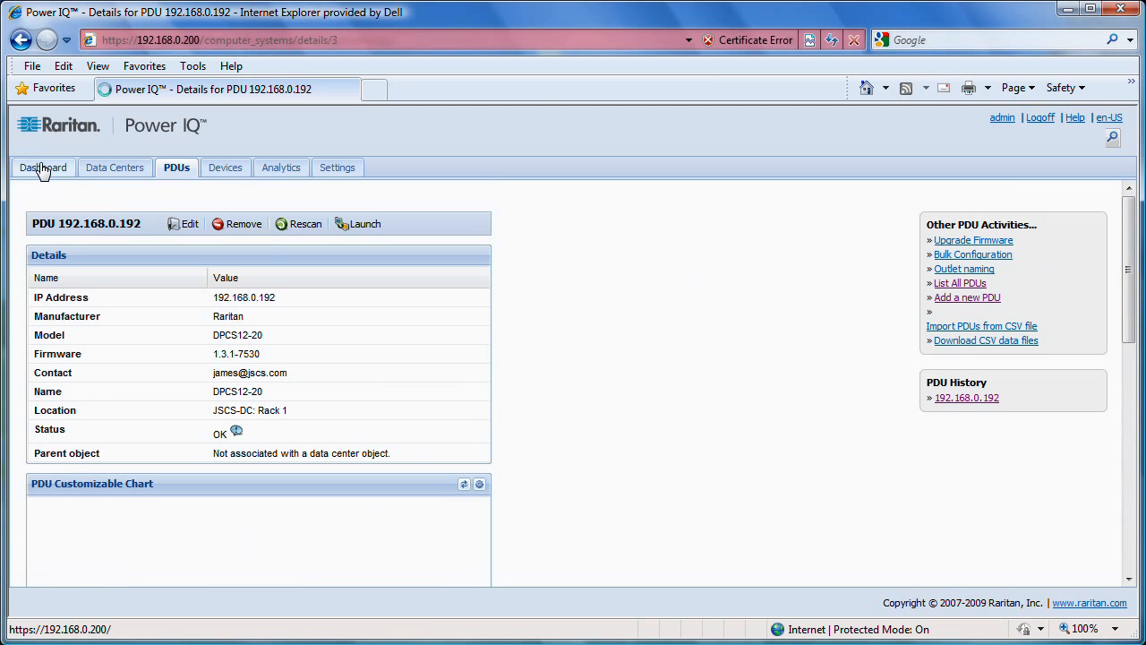